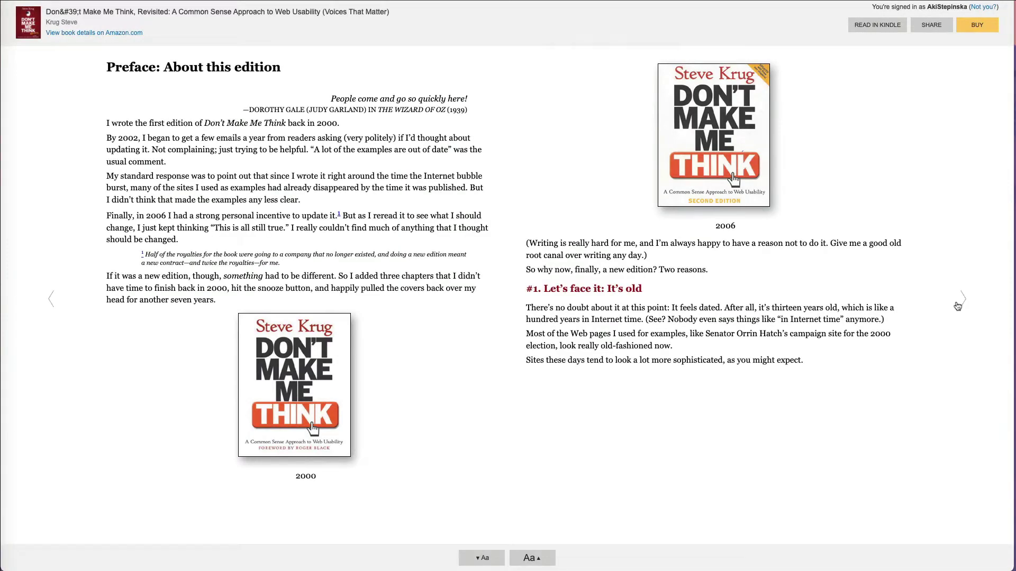
Step: Page through the Don't Make Me Think sample to its end and close the Kindle reader
left_click(960, 304)
left_click(959, 305)
left_click(960, 305)
left_click(959, 305)
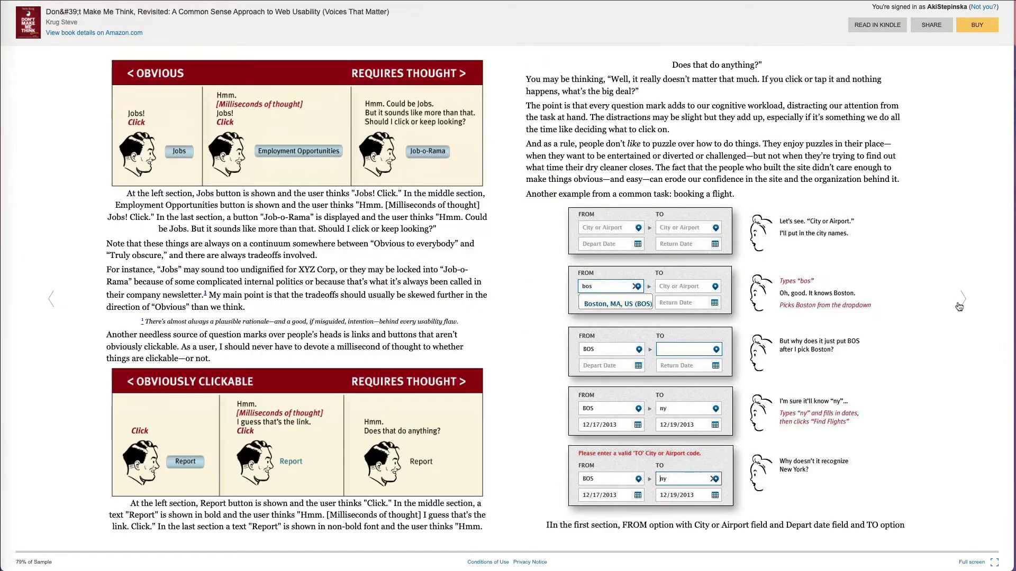
left_click(959, 305)
left_click(959, 305)
left_click(887, 98)
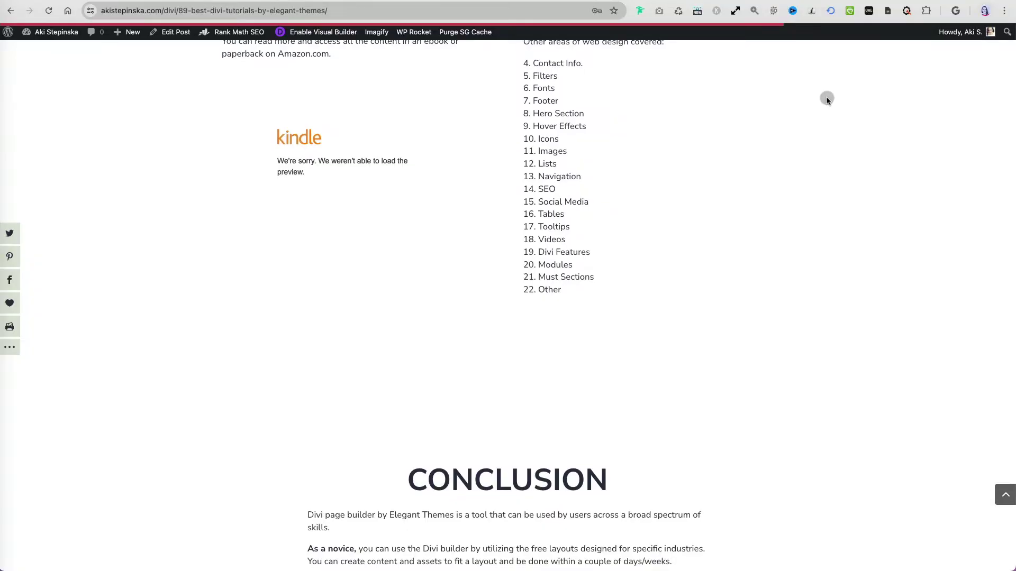
Step: On the KDP Bookshelf, find the Divi book and list the Amazon stores selling its Kindle edition
key("ctrl+Tab")
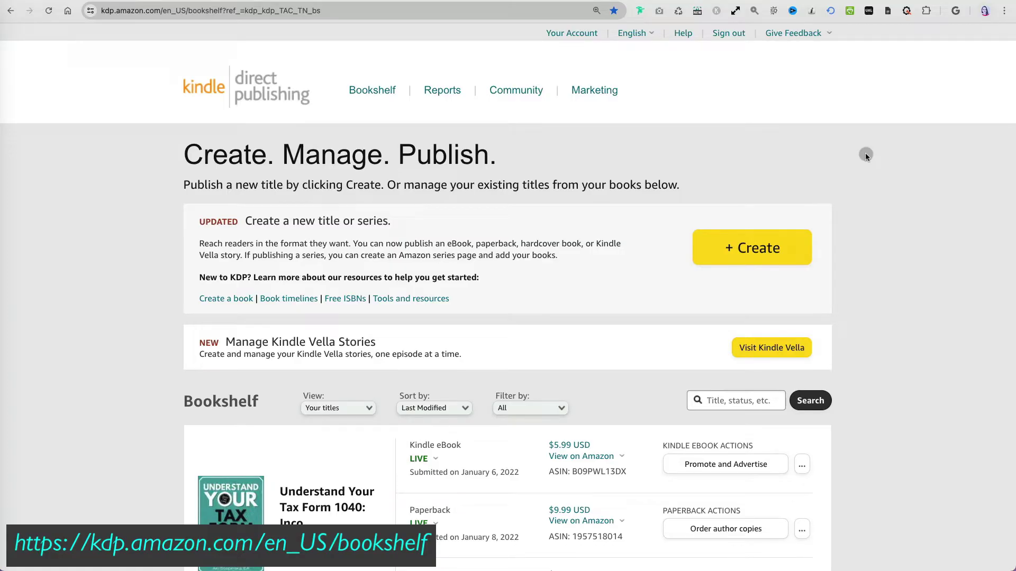
scroll(866, 156, "down", 7)
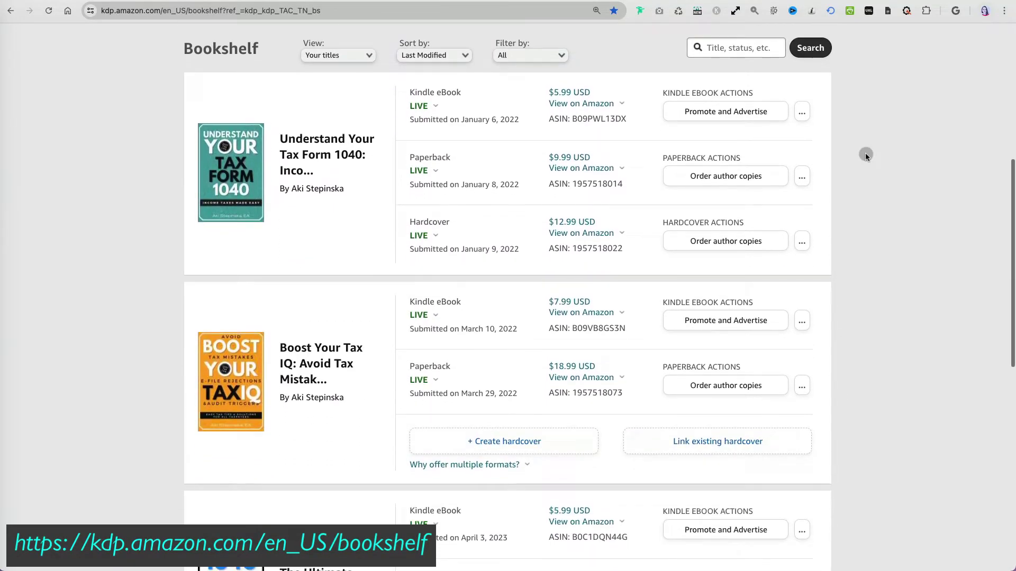
scroll(865, 153, "down", 9)
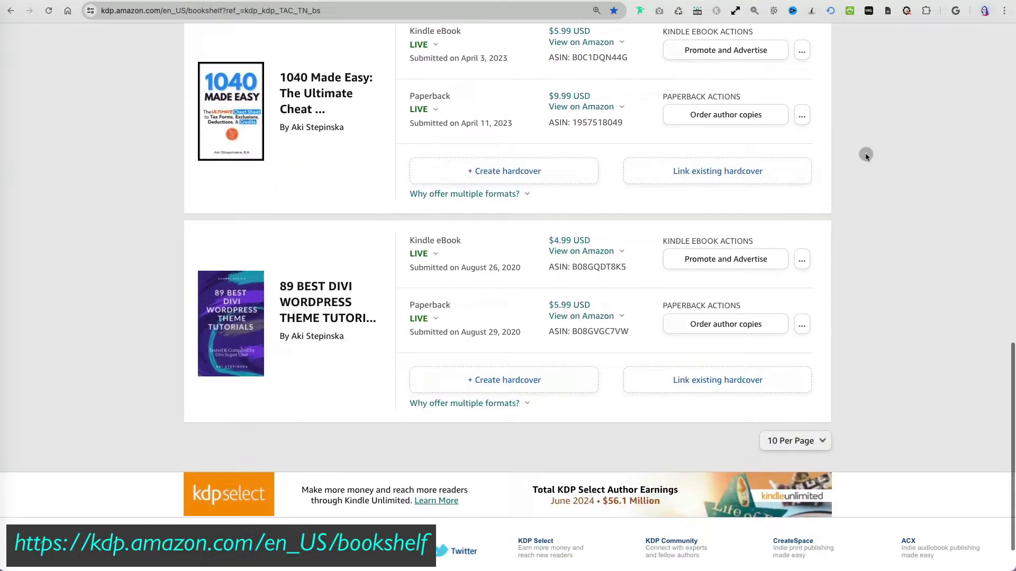
scroll(865, 154, "up", 3)
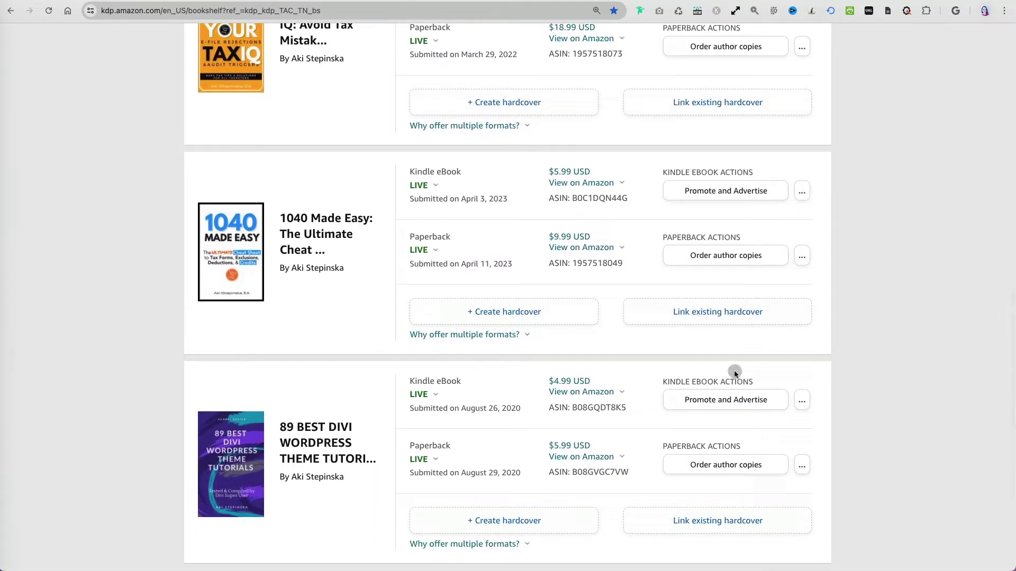
left_click(619, 392)
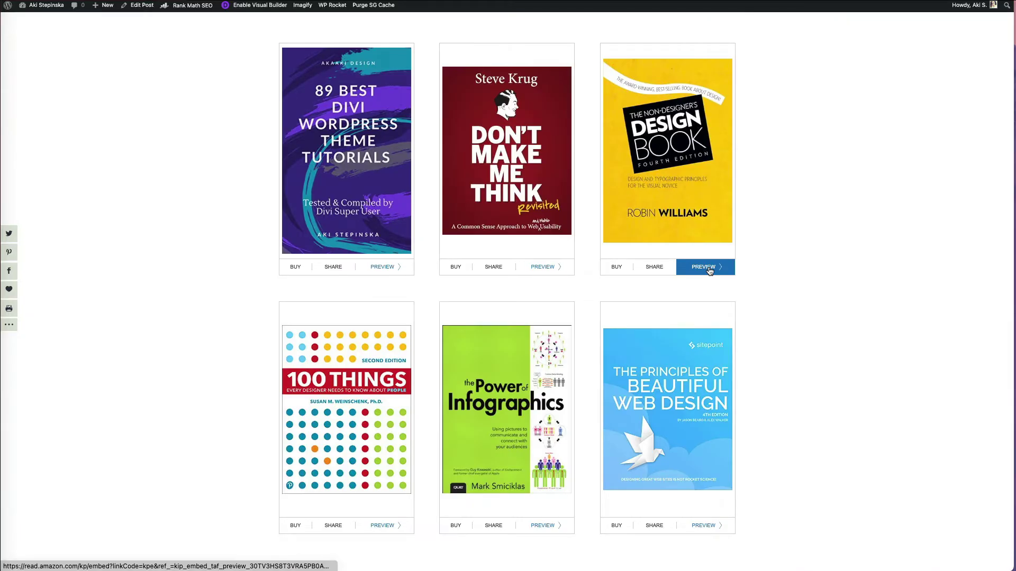
Step: Preview The Non-Designer's Design Book and page through to the end of its sample
left_click(709, 268)
left_click(962, 306)
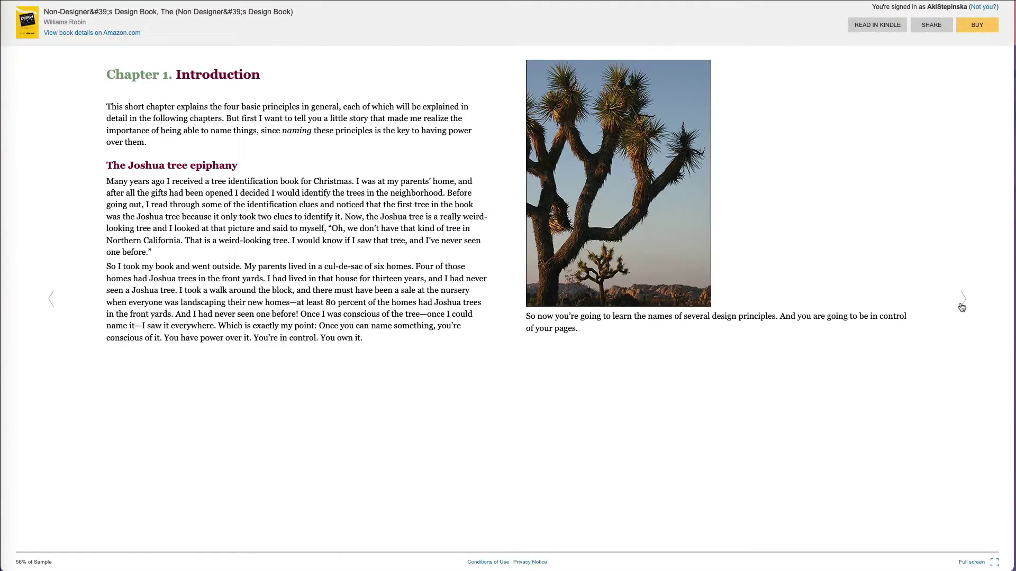
left_click(962, 305)
left_click(962, 306)
left_click(962, 306)
left_click(962, 306)
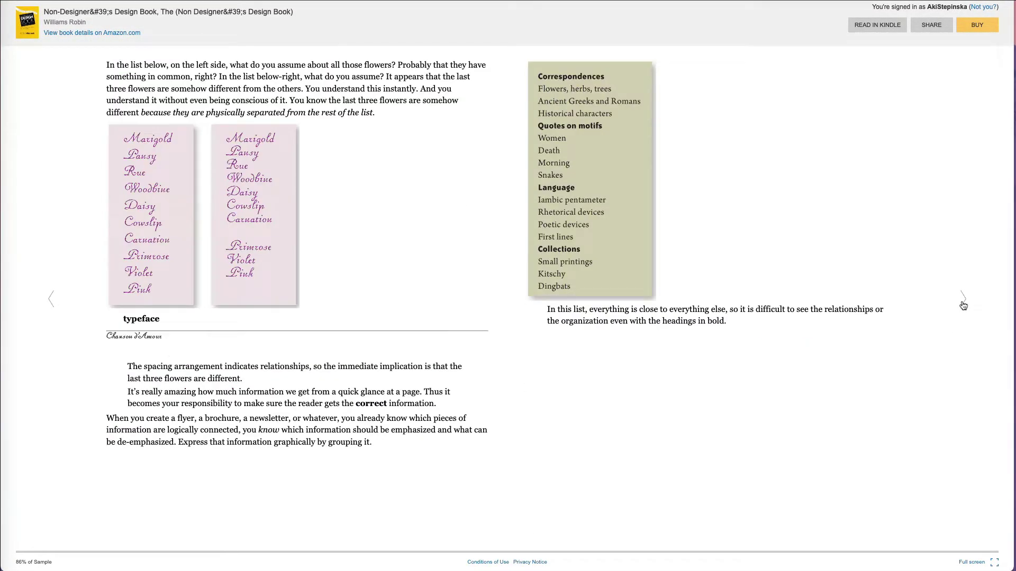
left_click(962, 306)
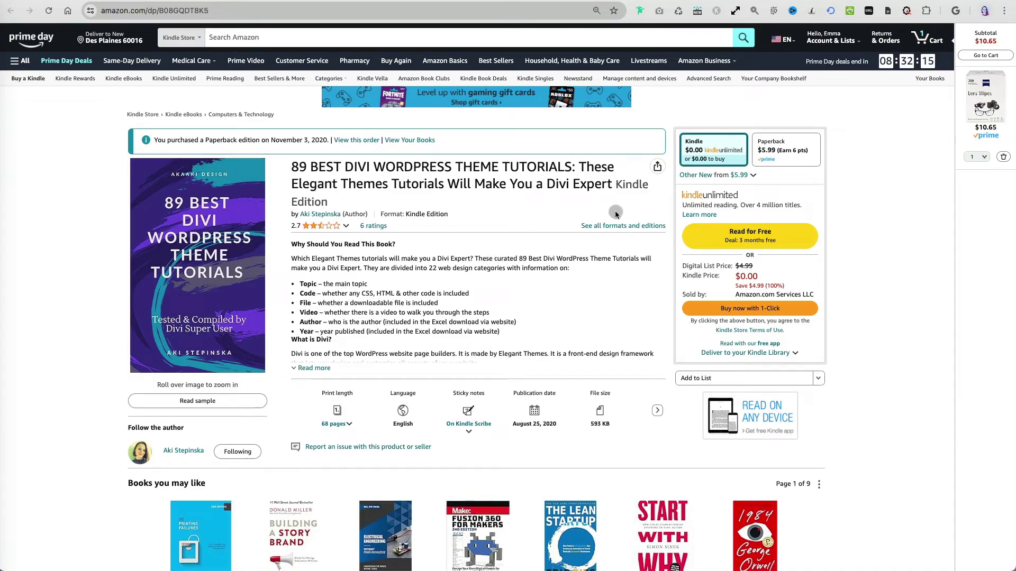
Step: Open the Divi book's sharing options and choose Embed for its free Kindle preview
left_click(657, 167)
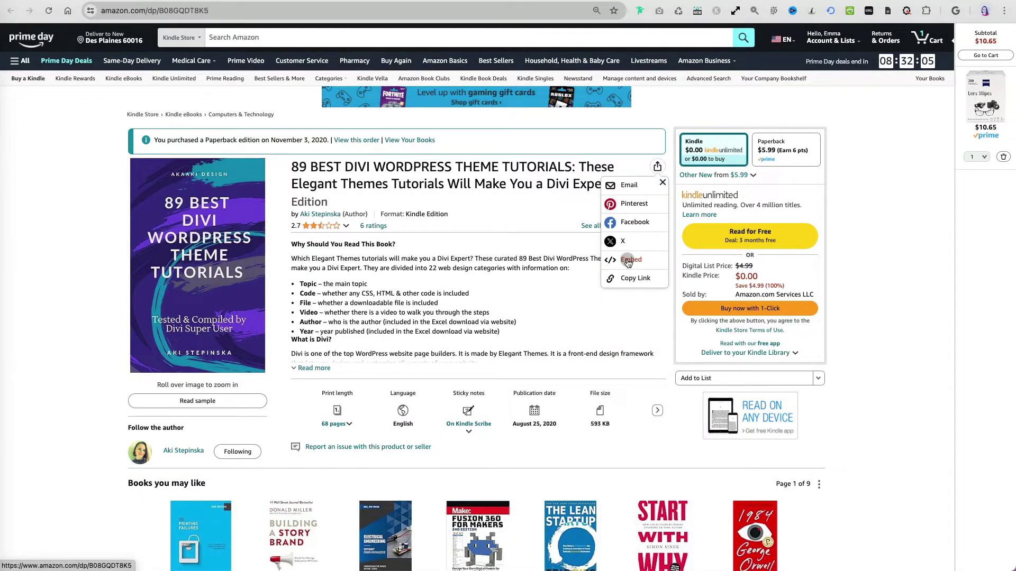
left_click(646, 282)
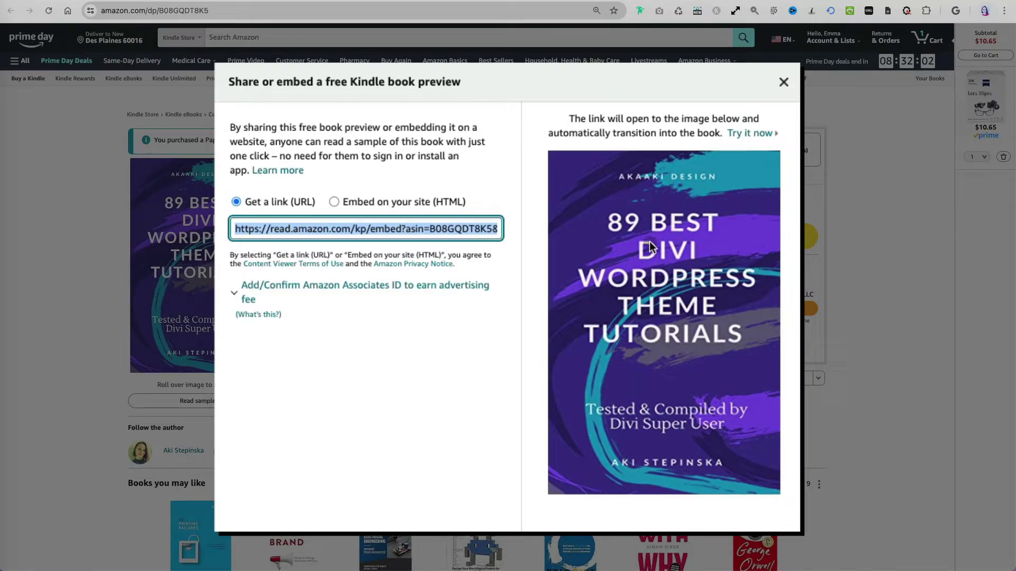
Step: Show and hide the Associates ID field, then select 'Embed on your site (HTML)'
left_click(237, 296)
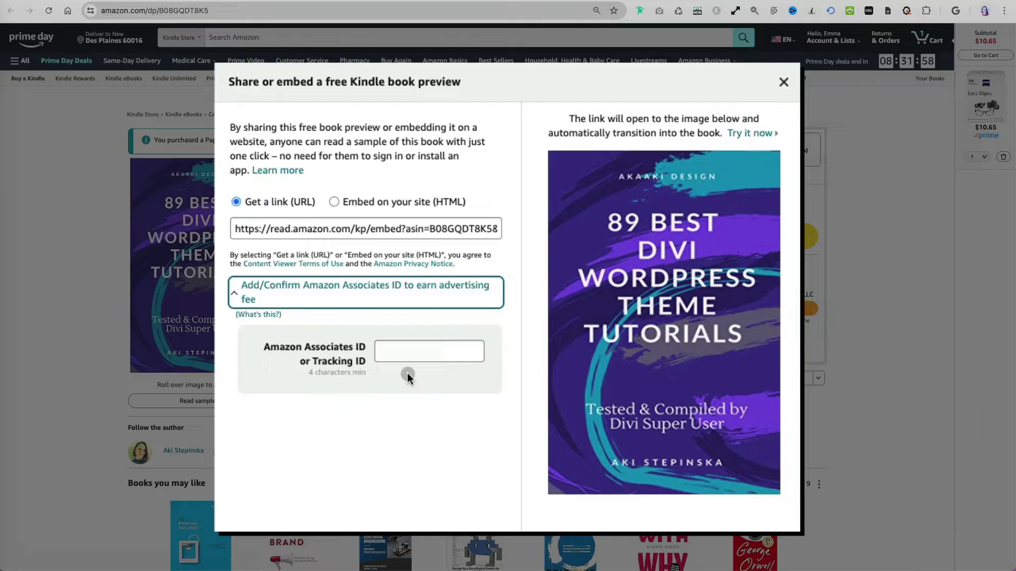
left_click(237, 299)
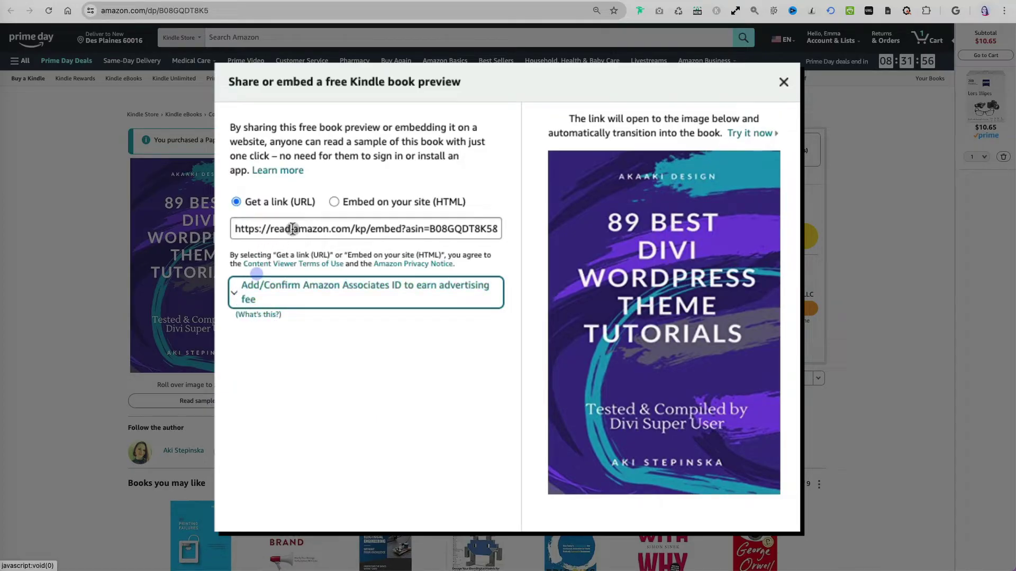
left_click(342, 202)
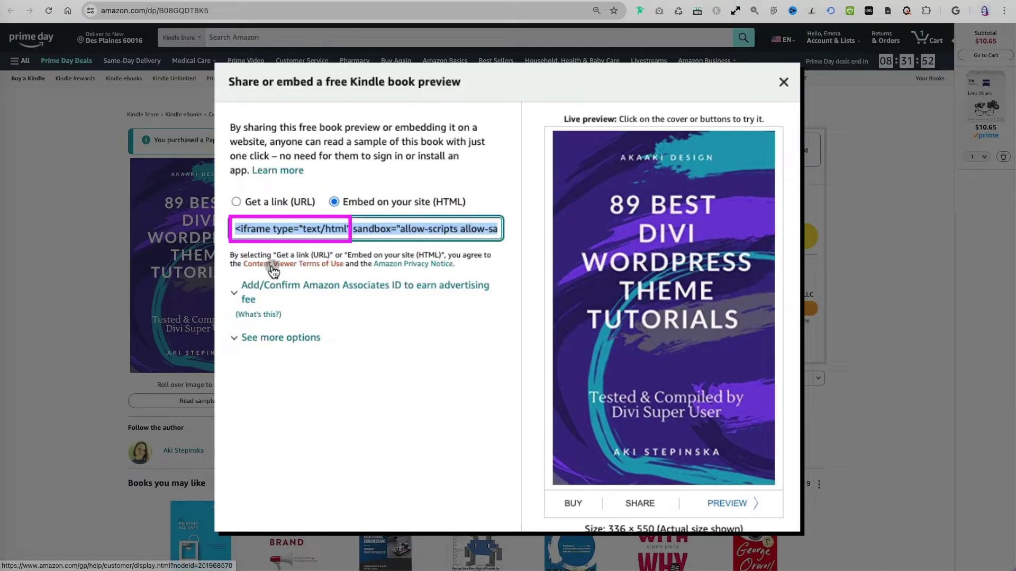
Step: Expand See more options and set the preview Image Size to Large (336x550)
left_click(240, 339)
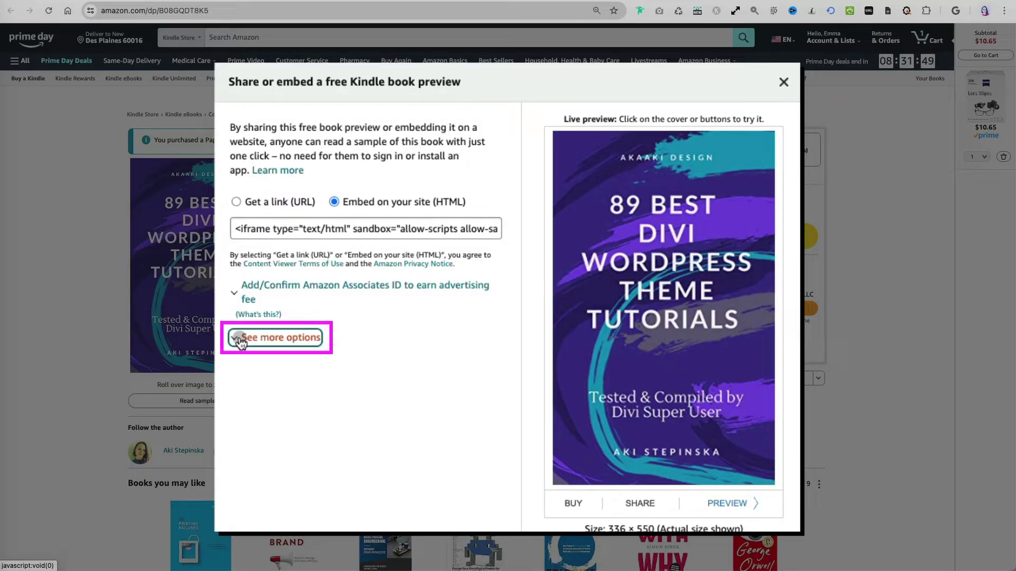
left_click(241, 339)
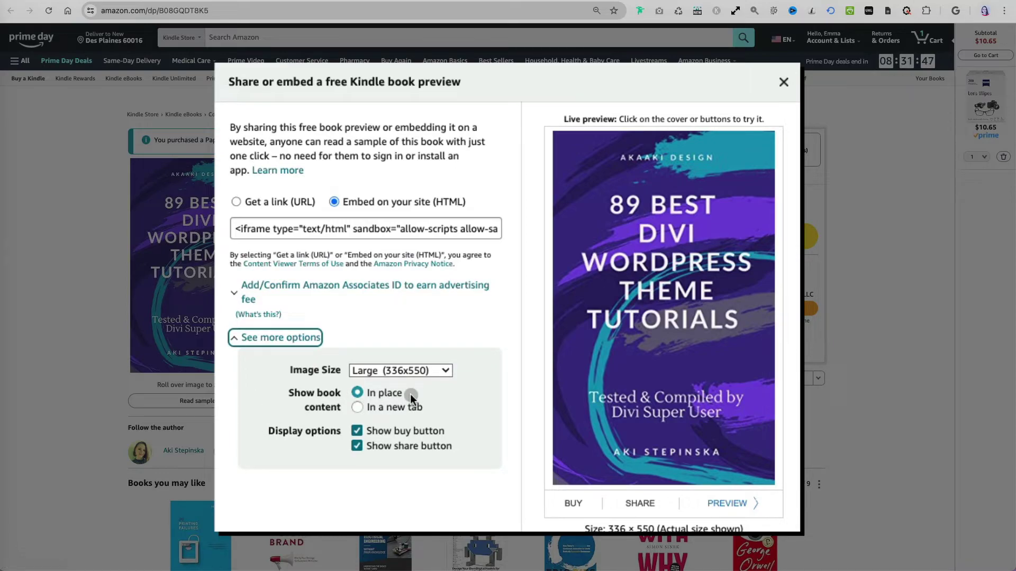
left_click(448, 375)
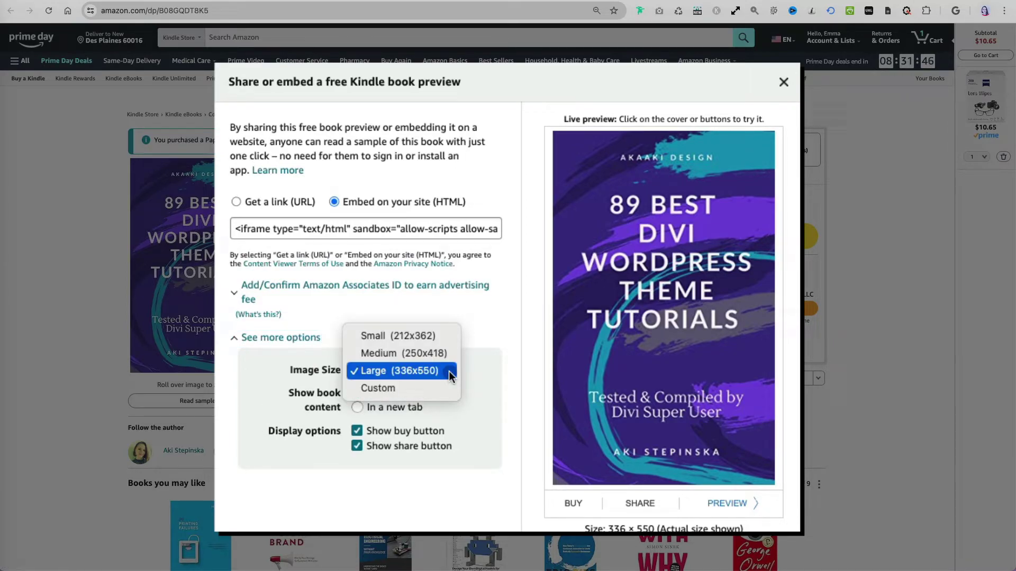
left_click(446, 342)
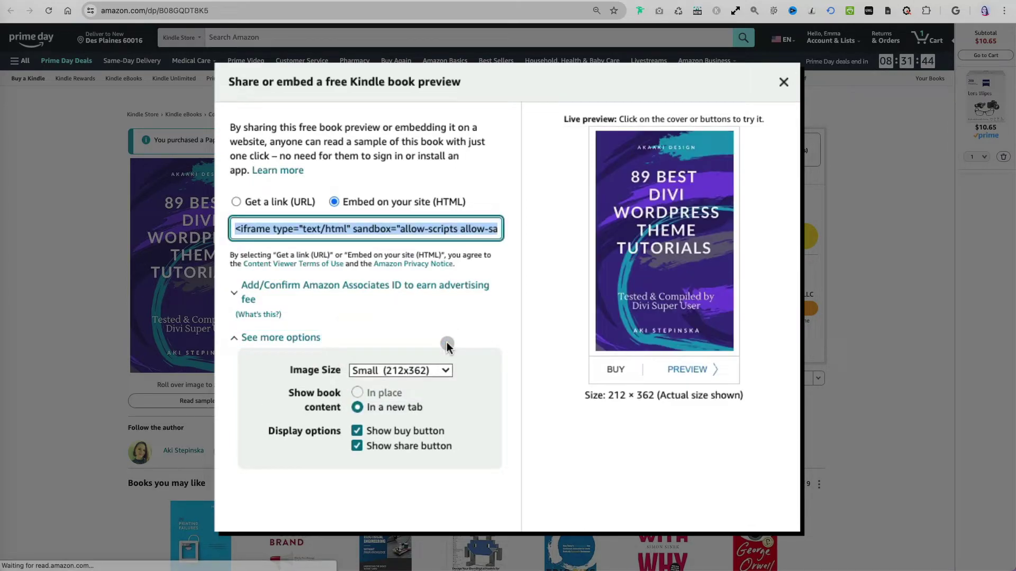
left_click(444, 370)
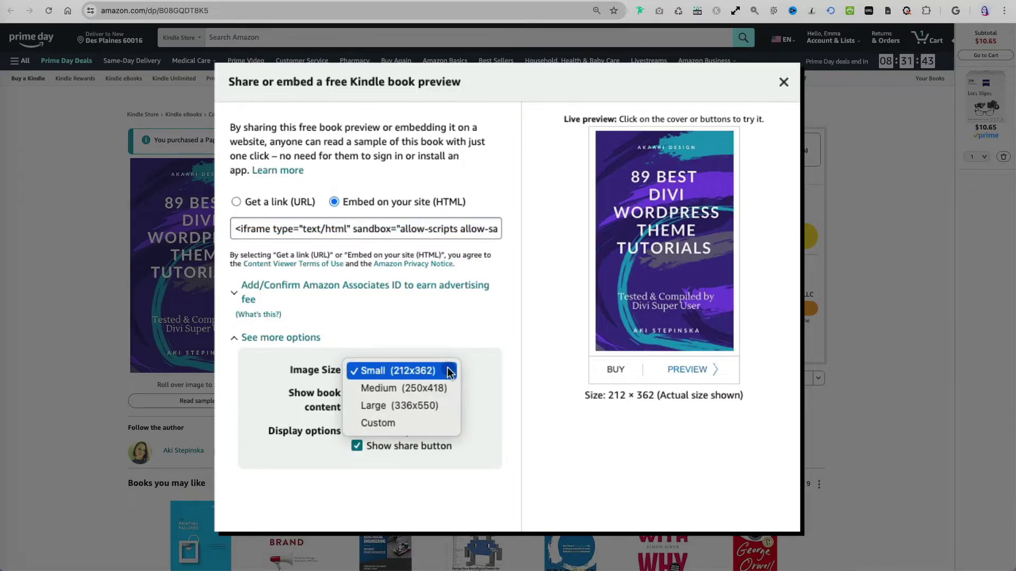
left_click(441, 407)
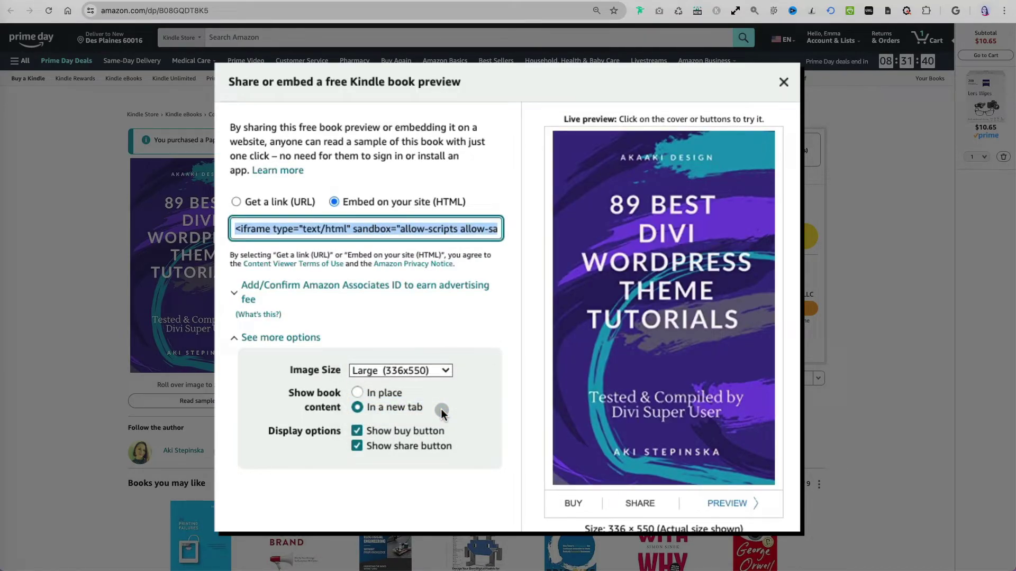
Step: Show book content In place, with both the buy and share buttons enabled
left_click(363, 392)
left_click(364, 431)
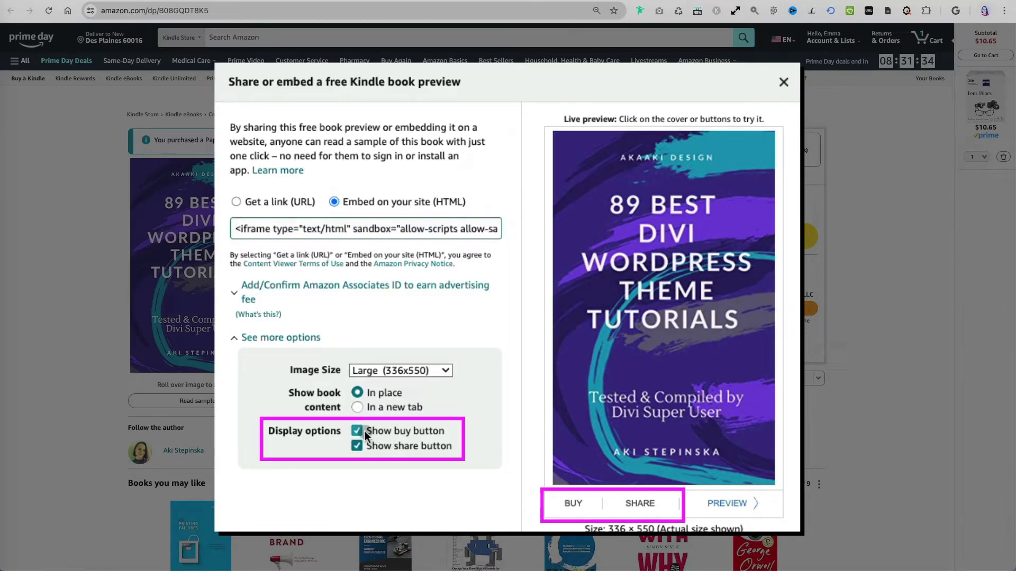
left_click(364, 448)
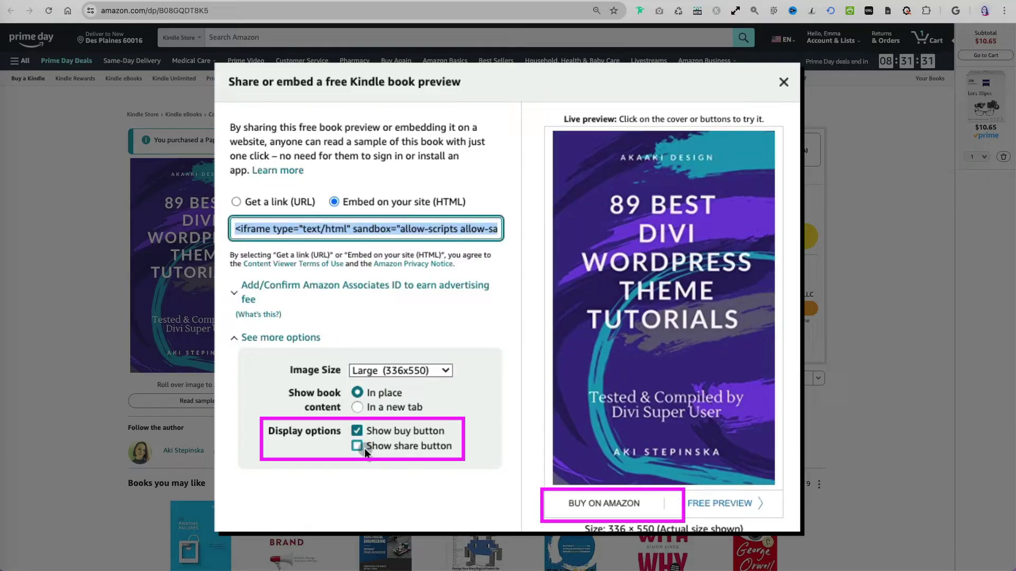
left_click(364, 448)
Step: Open PREVIEW in the live embed, turn four pages, and exit the full-screen reader with Esc
scroll(472, 443, "down", 1)
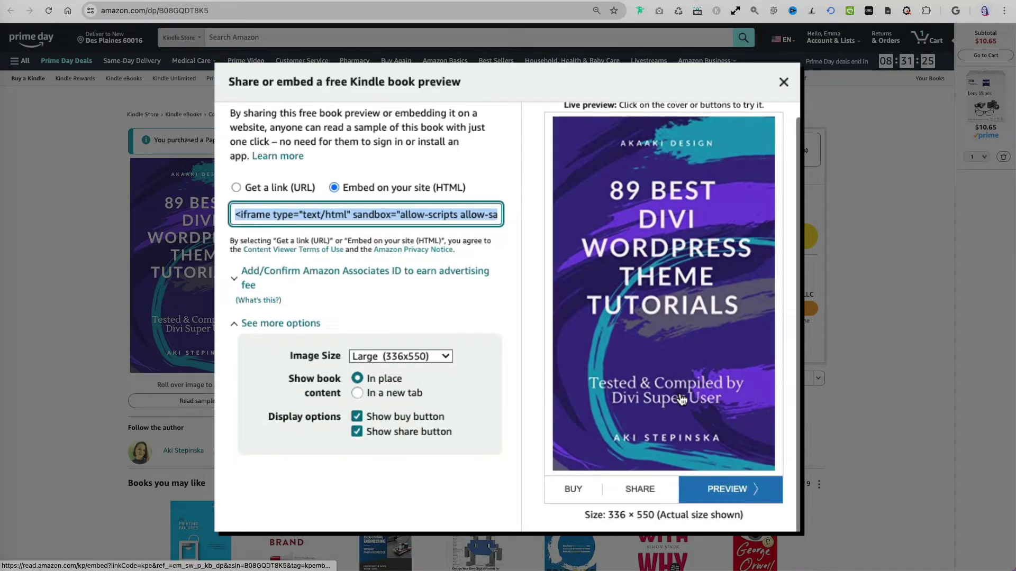
left_click(738, 488)
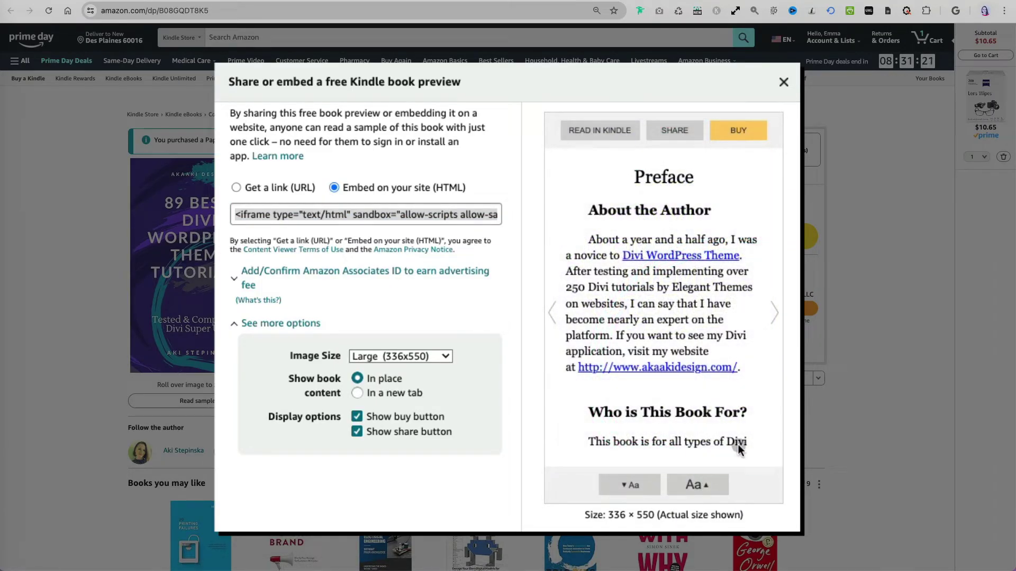
left_click(773, 315)
left_click(773, 316)
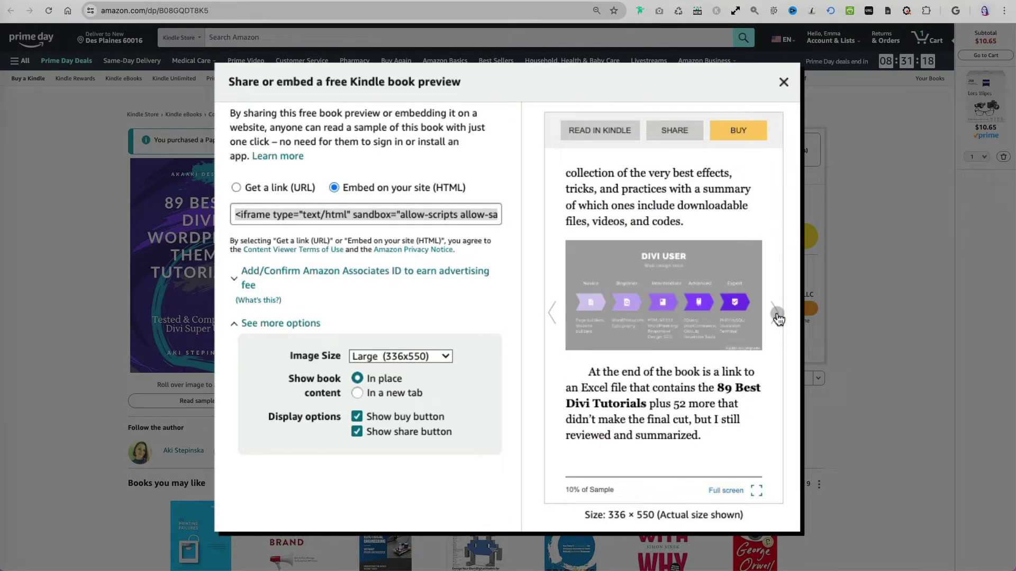
left_click(776, 316)
left_click(777, 317)
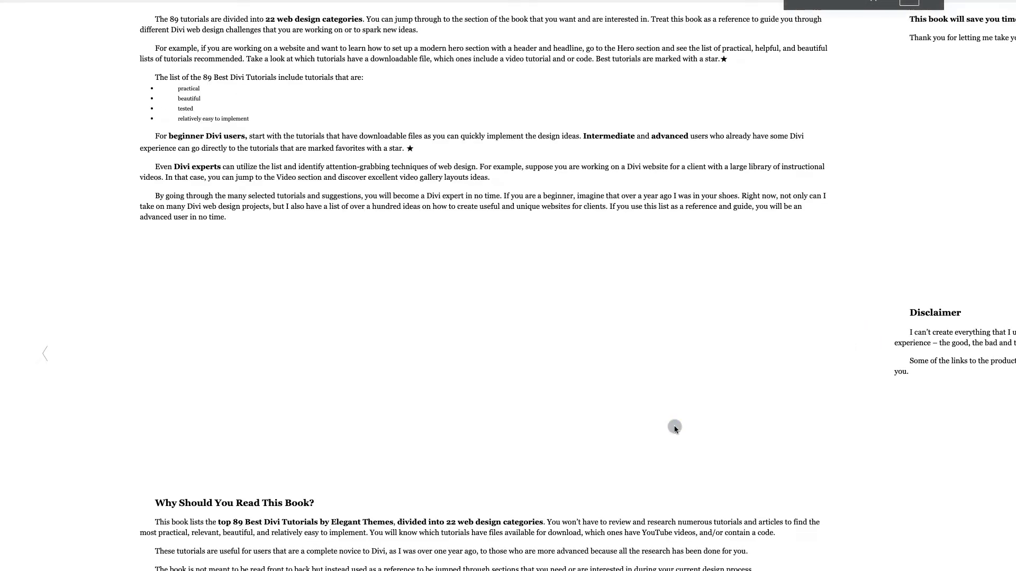
key("Escape")
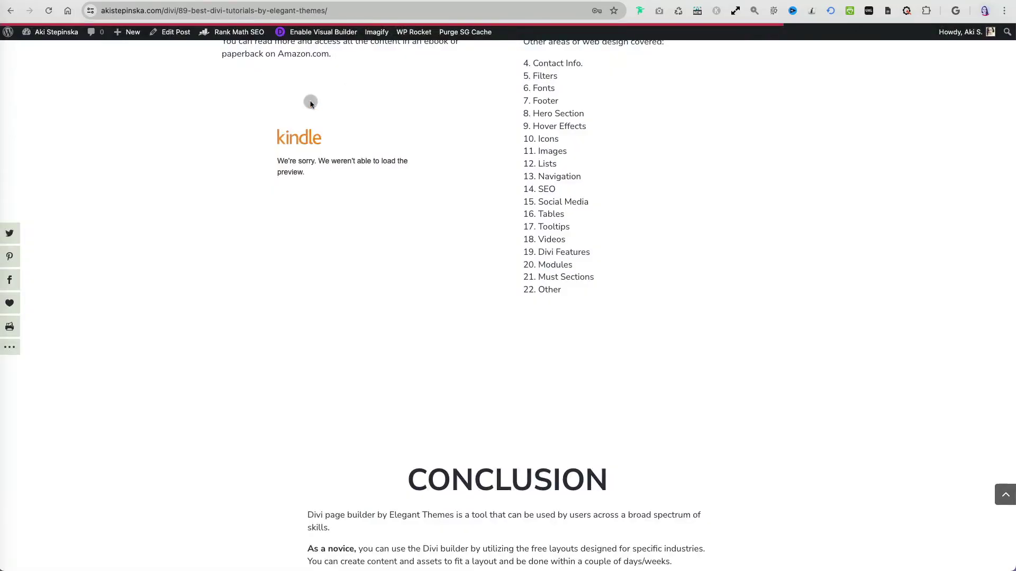
Step: In Visual Builder, replace the Kindle Code module's old code with Amazon's new iframe embed code
left_click(314, 38)
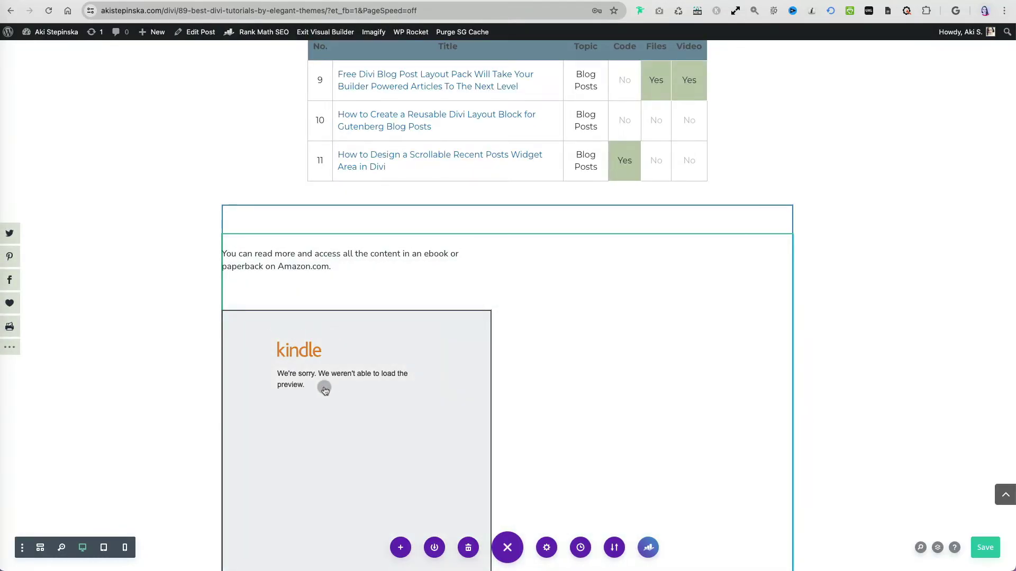
mouse_move(322, 374)
left_click(330, 337)
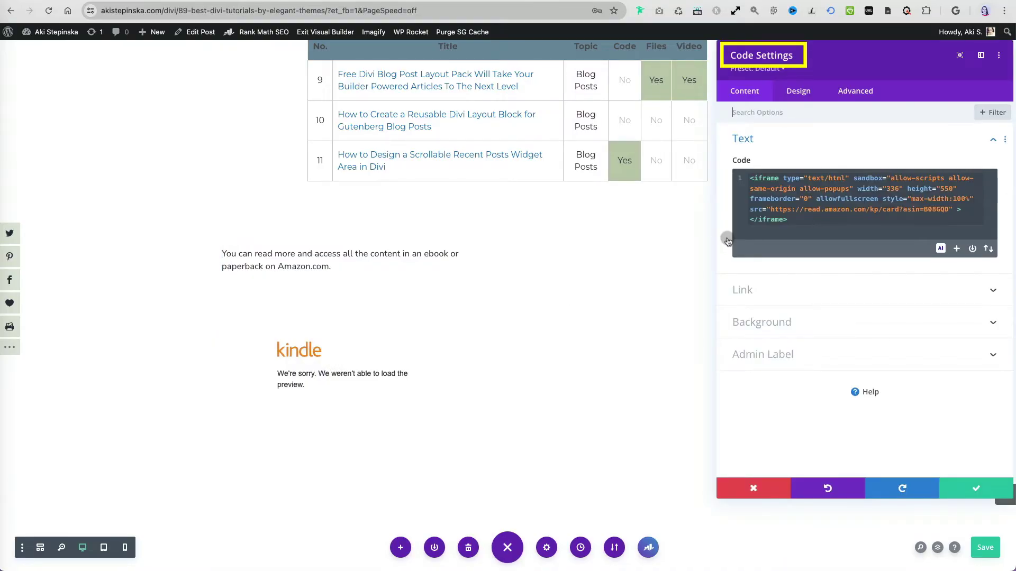
key("super+a")
key("BackSpace")
type("<iframe type=\"text/html\" sandbox=\"allow-scripts allow-same-origin allow-popups\" width=\"336\" height=\"550\" frameborder=\"0\" allowfullscreen style=\"max-width:100%\" src=\"https://read.amazon.com/kp/card?asin=B08GQDT8K5&preview=inline&linkCode=kpe&ref_=cm_sw_r_kb_dp_WVQMWWQ9CRRAAA46KBKS\" ></iframe>")
scroll(588, 423, "down", 3)
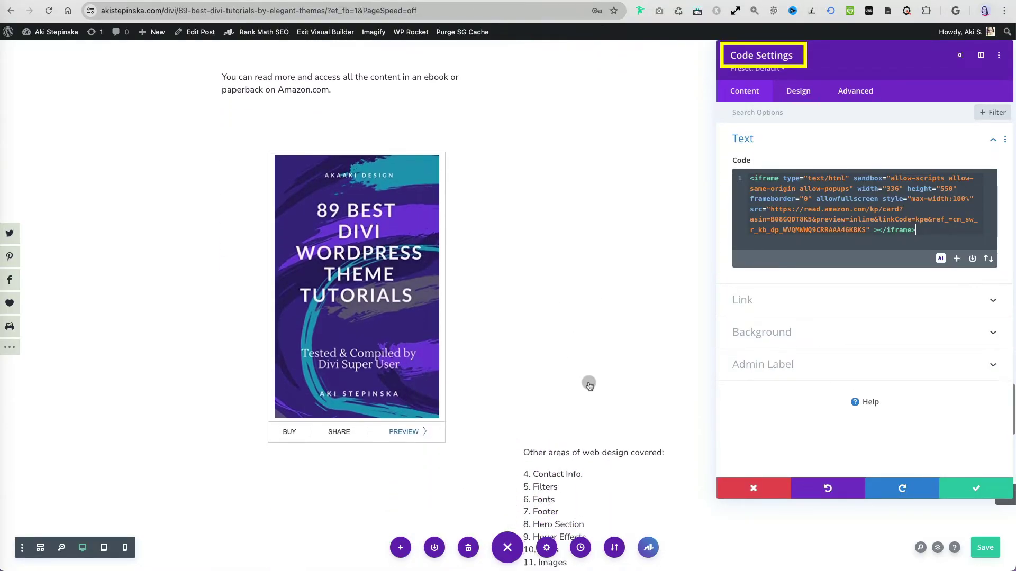
Step: Confirm the new embed code, then open the live page's book preview and page through the sample
left_click(976, 488)
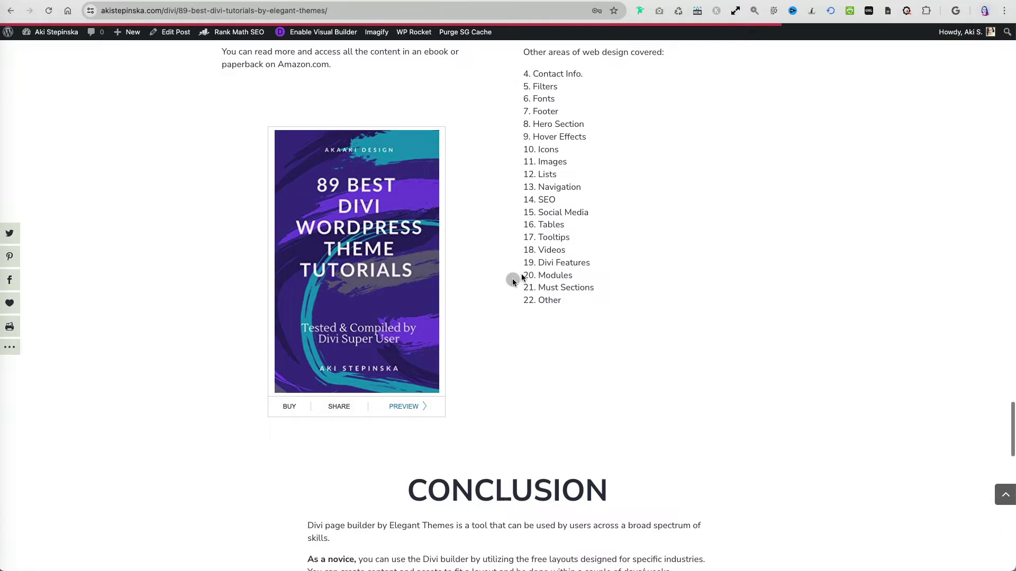
left_click(403, 407)
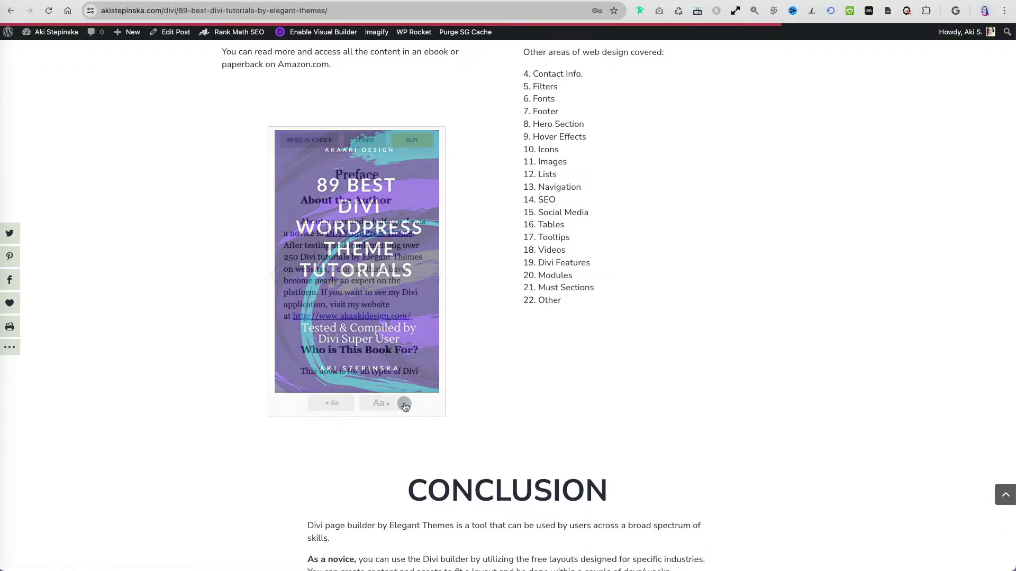
left_click(439, 279)
left_click(439, 278)
left_click(438, 279)
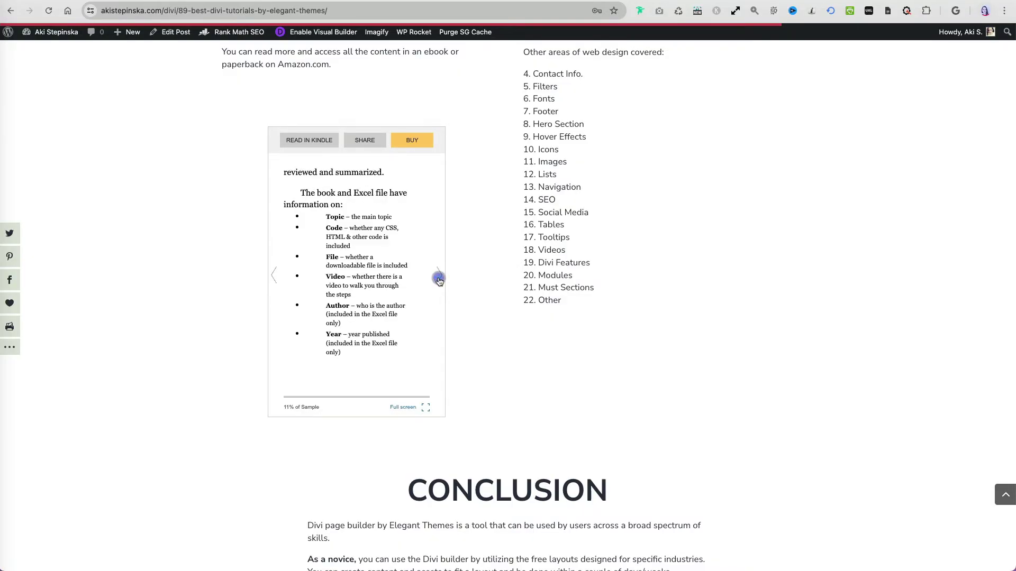
left_click(439, 279)
left_click(439, 280)
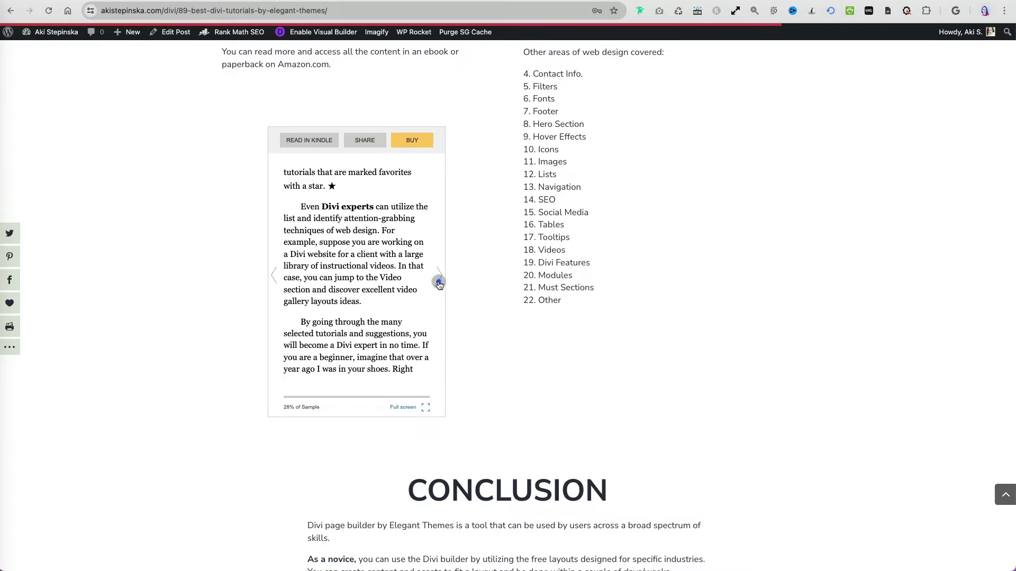
left_click(438, 280)
left_click(439, 282)
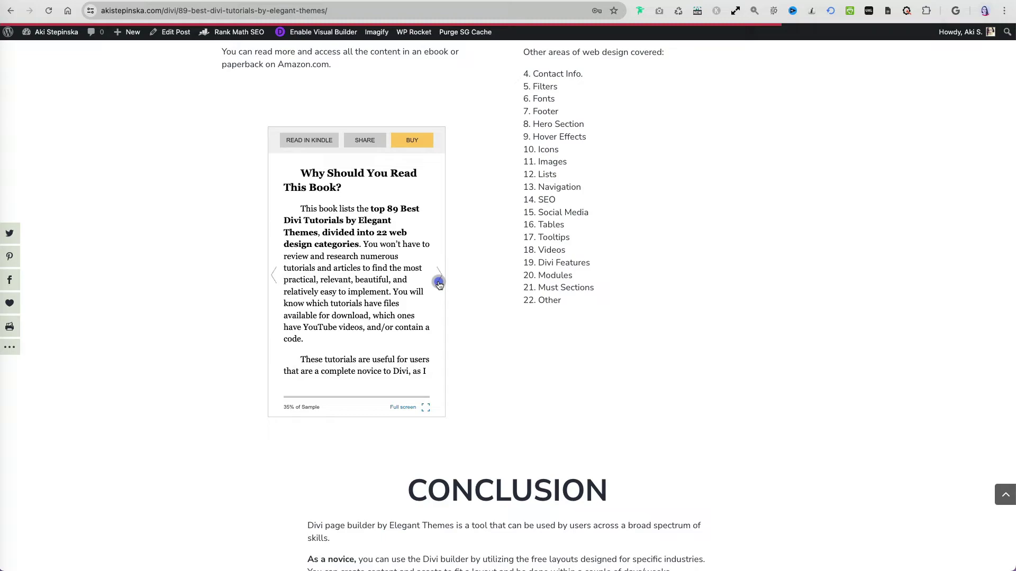
Step: Try the preview's Full screen and SHARE options, then follow BUY to the book's Amazon page
left_click(424, 406)
left_click(358, 75)
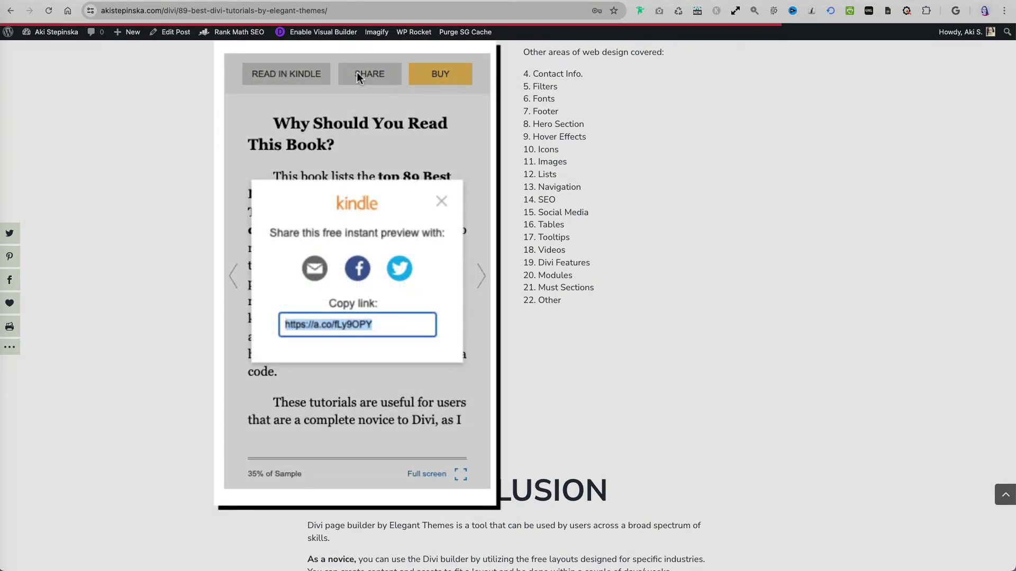
left_click(441, 202)
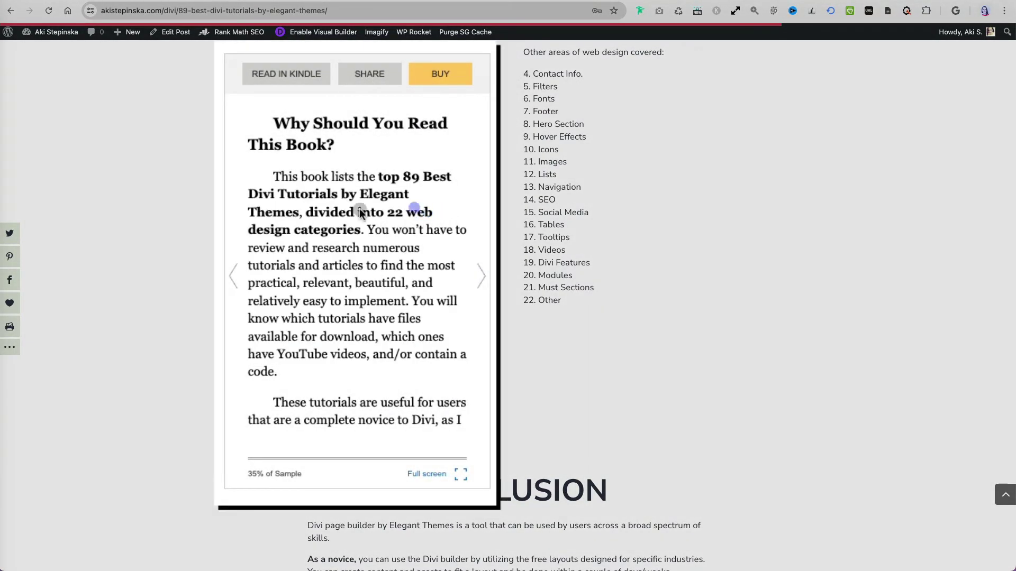
left_click(236, 276)
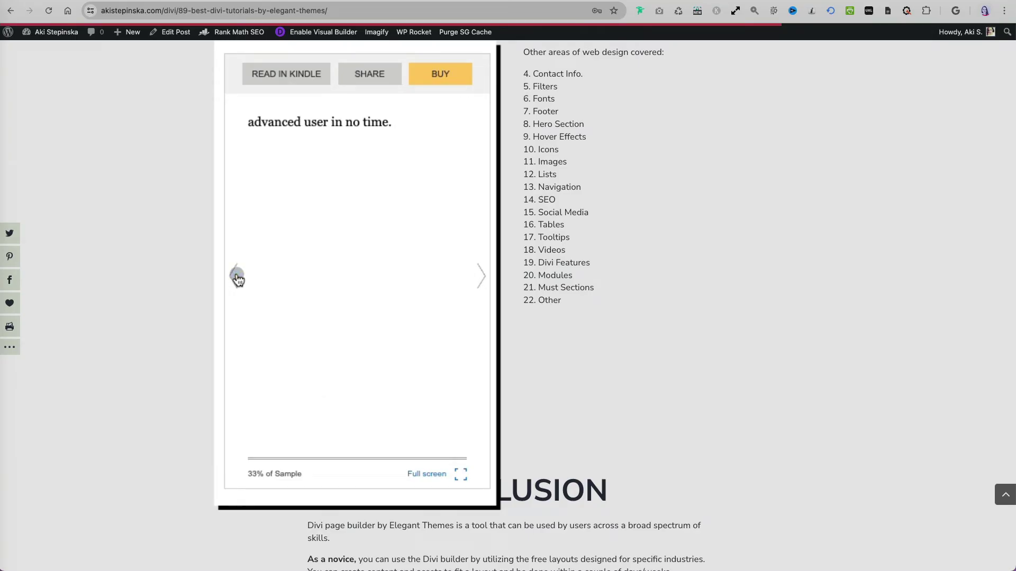
left_click(452, 81)
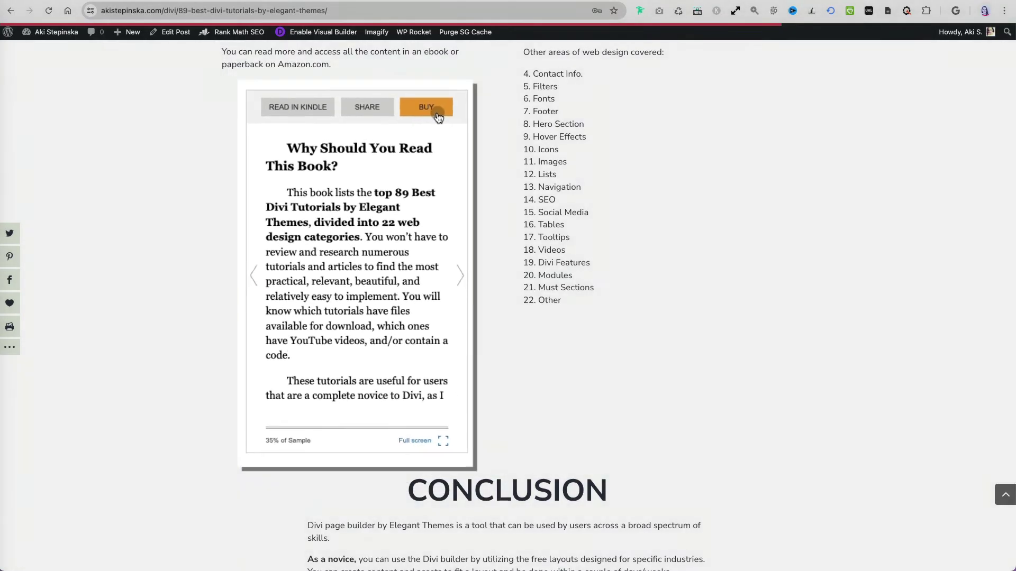
left_click(437, 116)
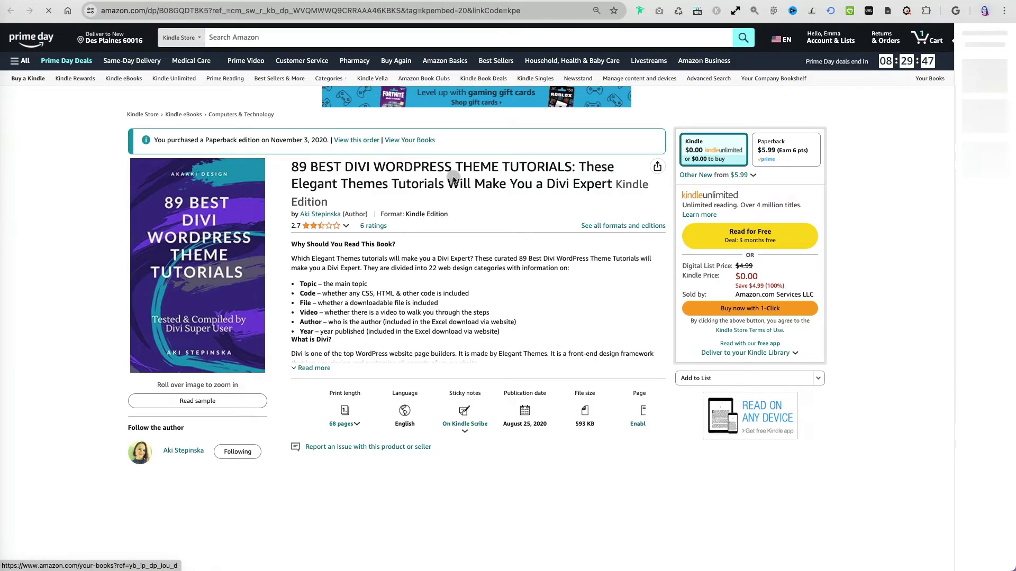
Step: Back in the Code module, change the iframe height to 750 and width to 450
key("super+bracketleft")
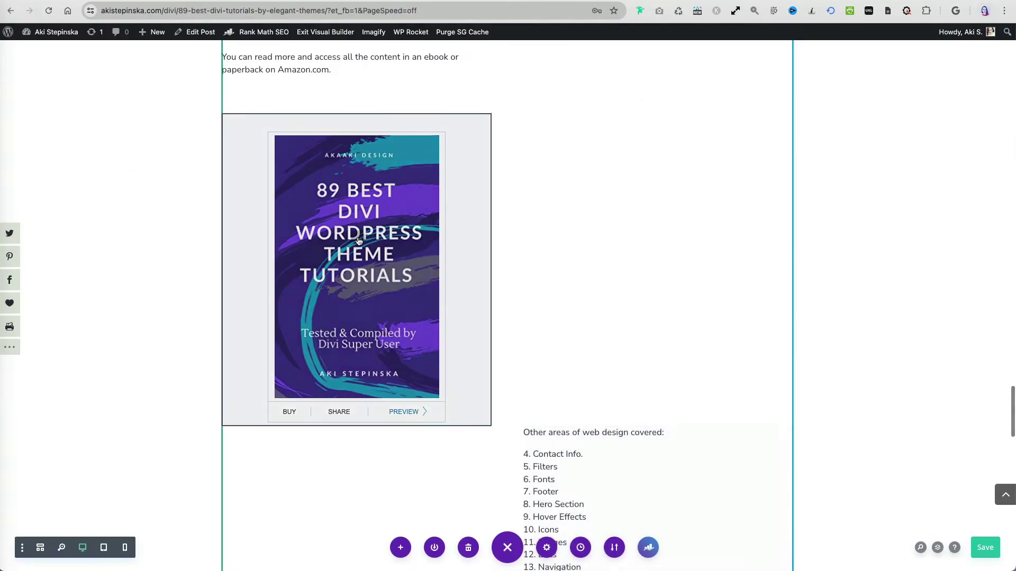
left_click(332, 142)
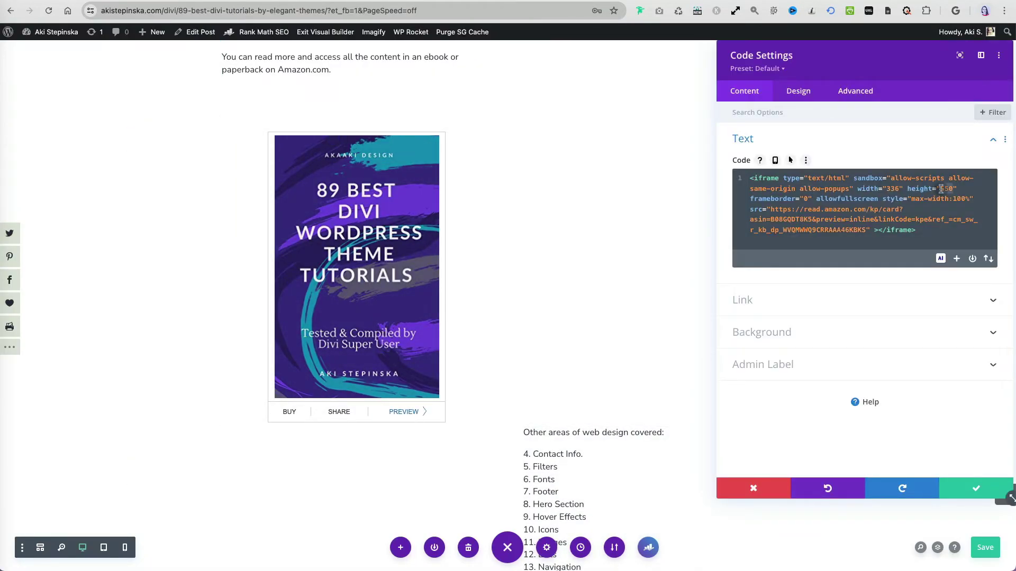
type("7")
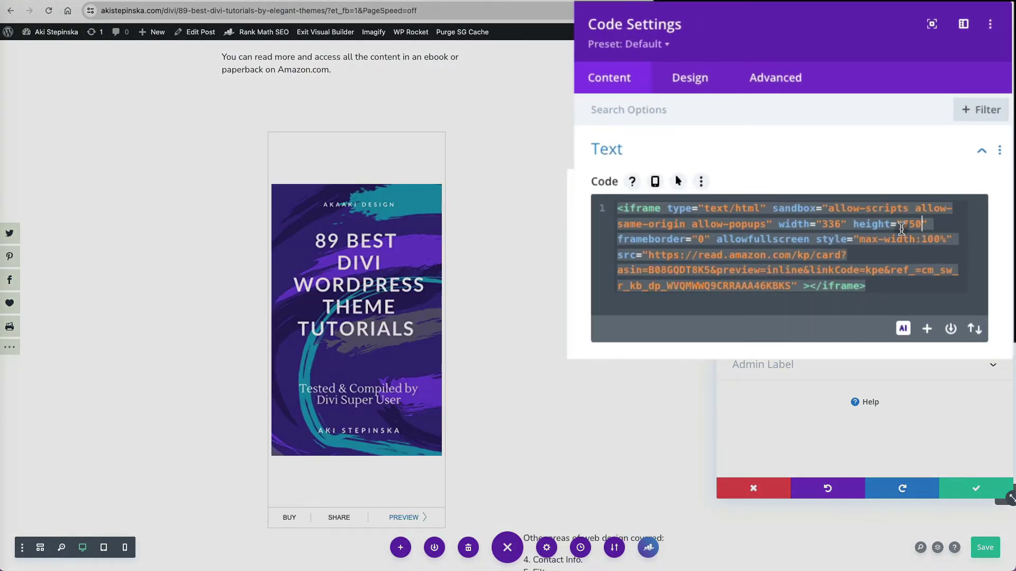
left_click_drag(842, 225, 827, 226)
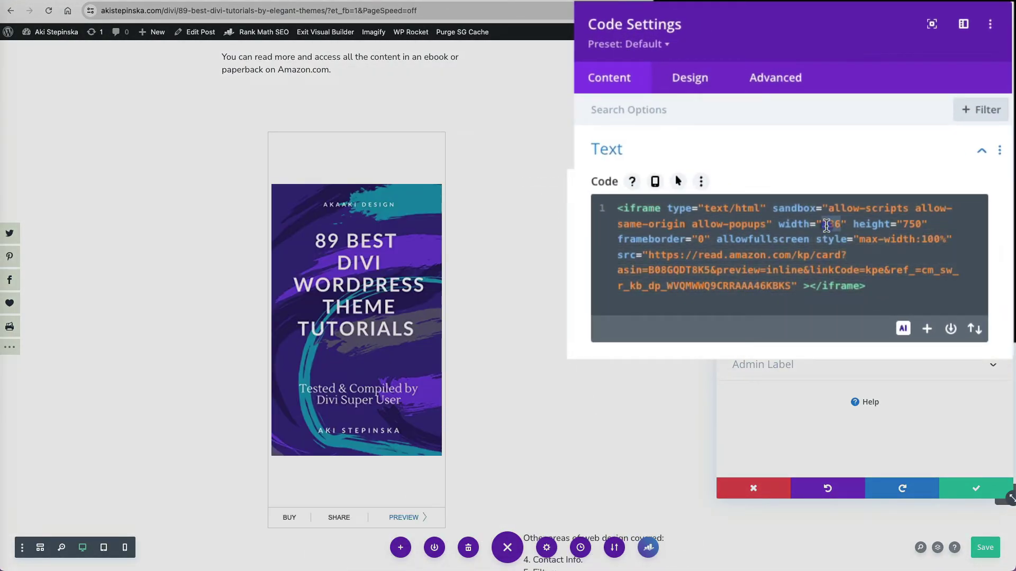
type("450")
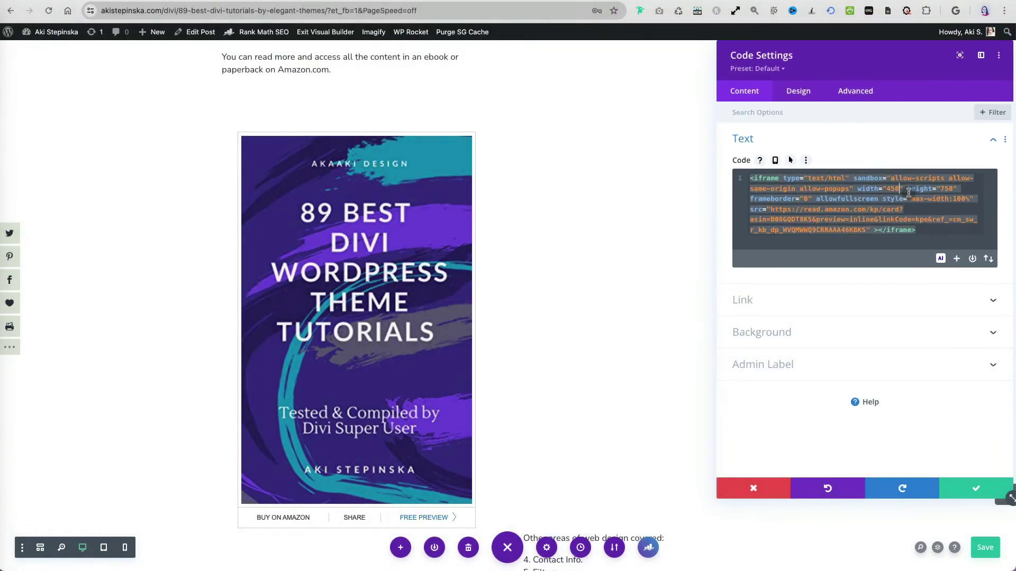
Step: Add a Button module below the embed with the text 'Read it Now'
left_click(976, 488)
left_click(356, 497)
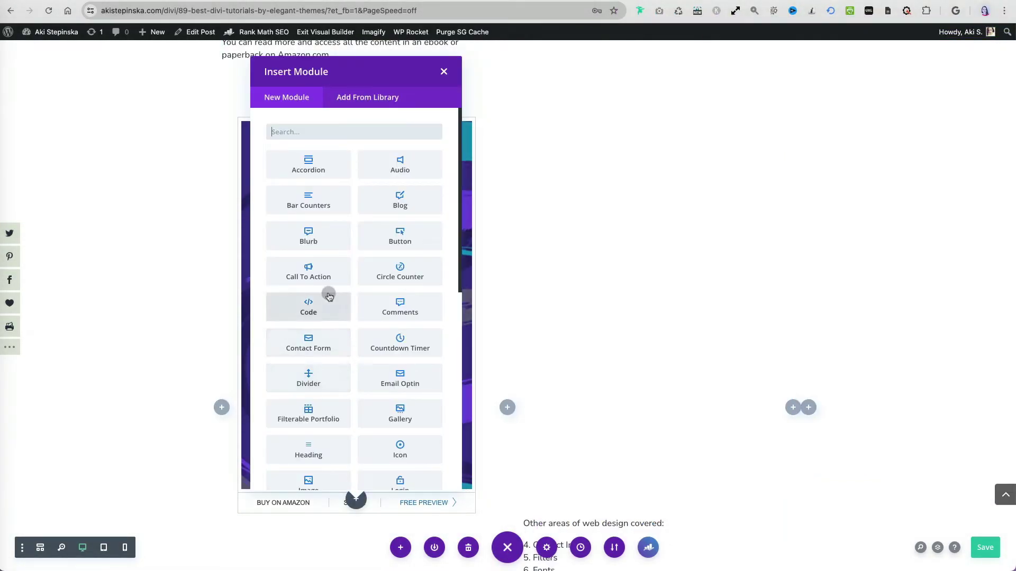
left_click(401, 238)
left_click_drag(778, 209, 731, 211)
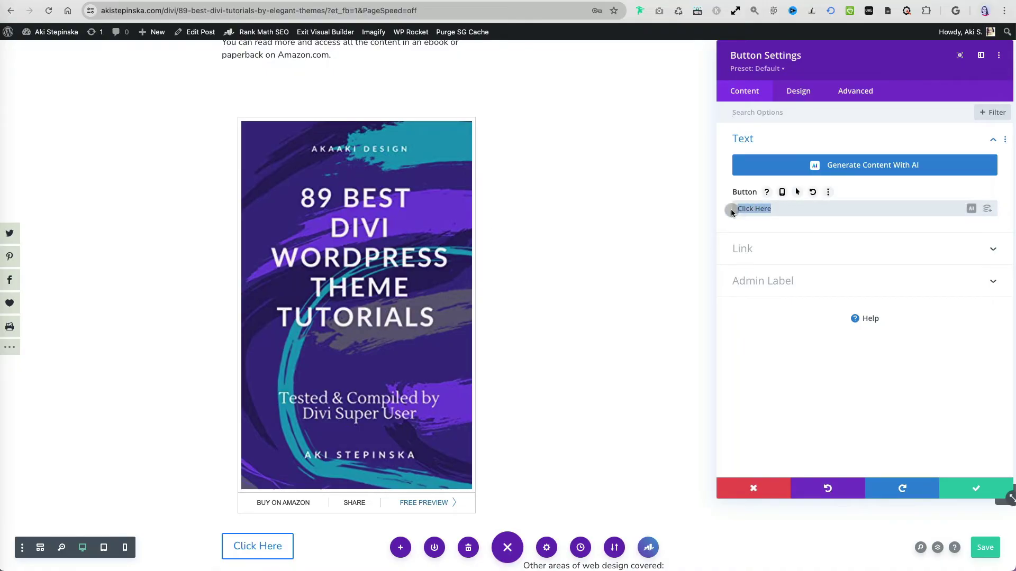
type("Read it Now")
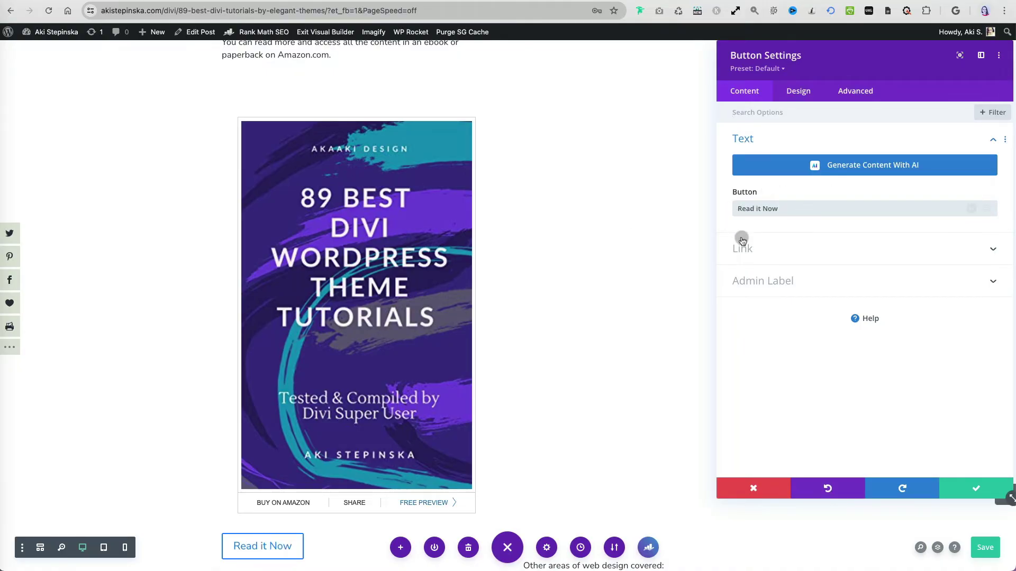
left_click(751, 257)
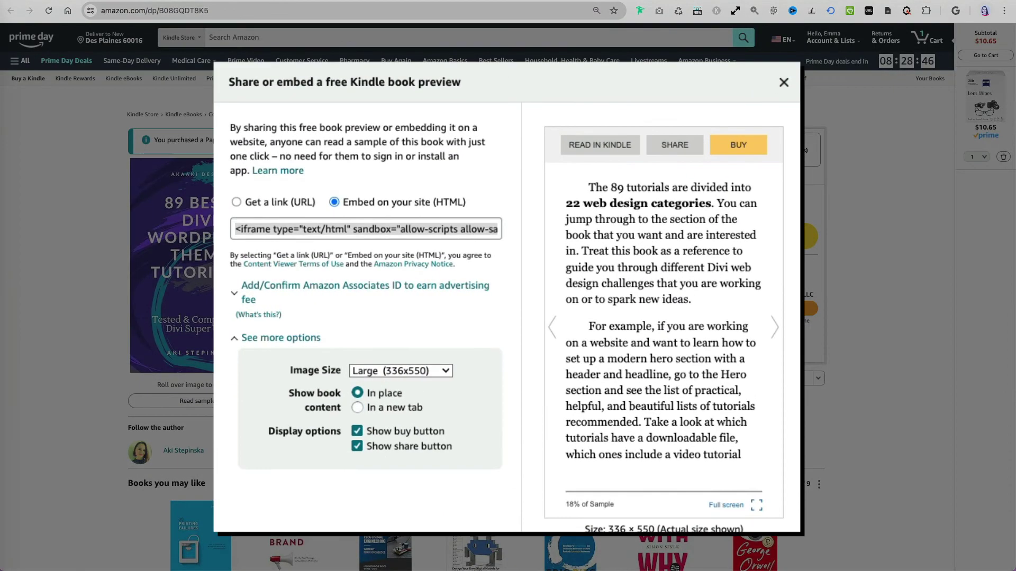
Step: Copy the book's preview link (URL) and paste it into the button's Link URL
left_click(259, 203)
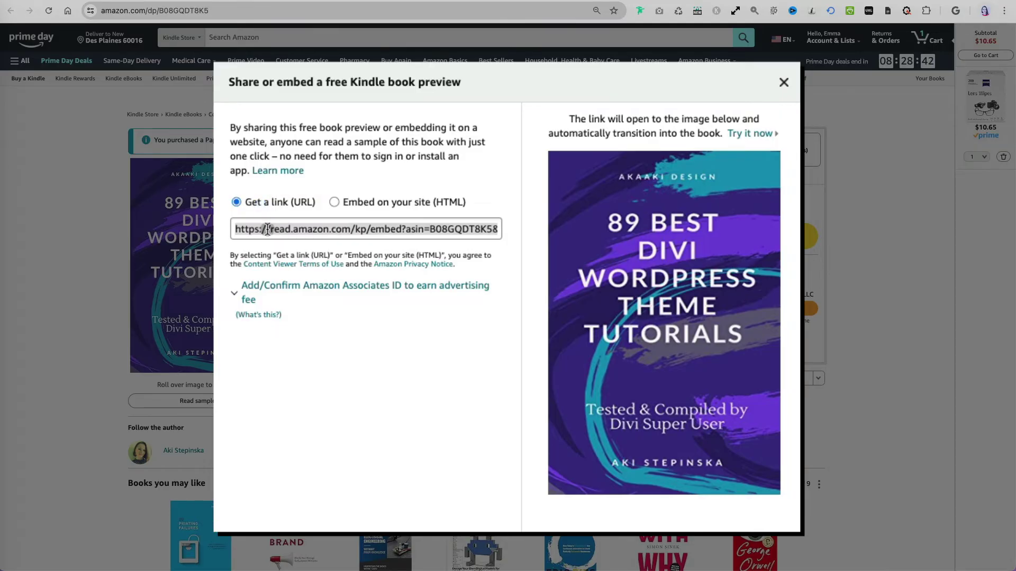
key("super+c")
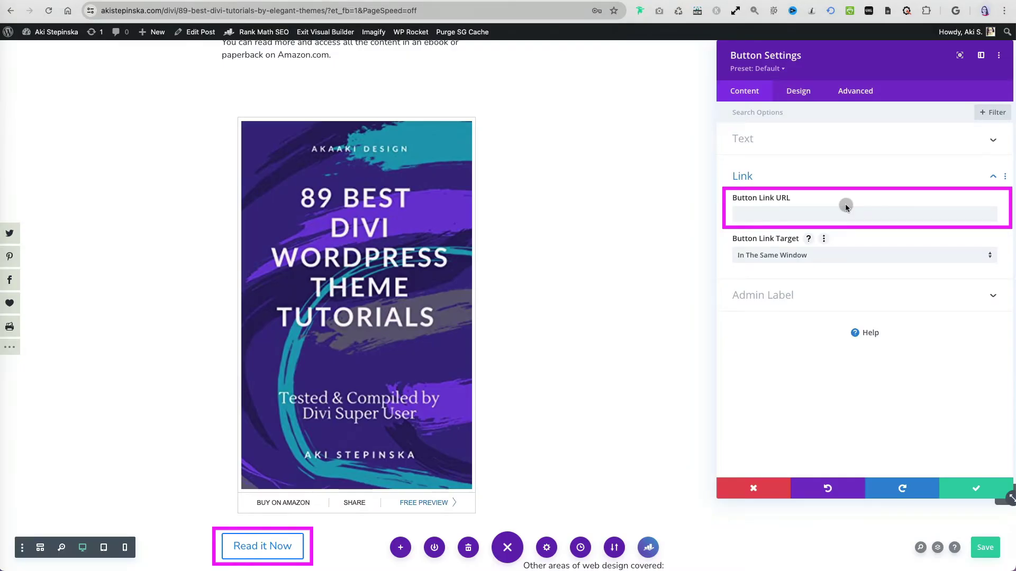
left_click(843, 214)
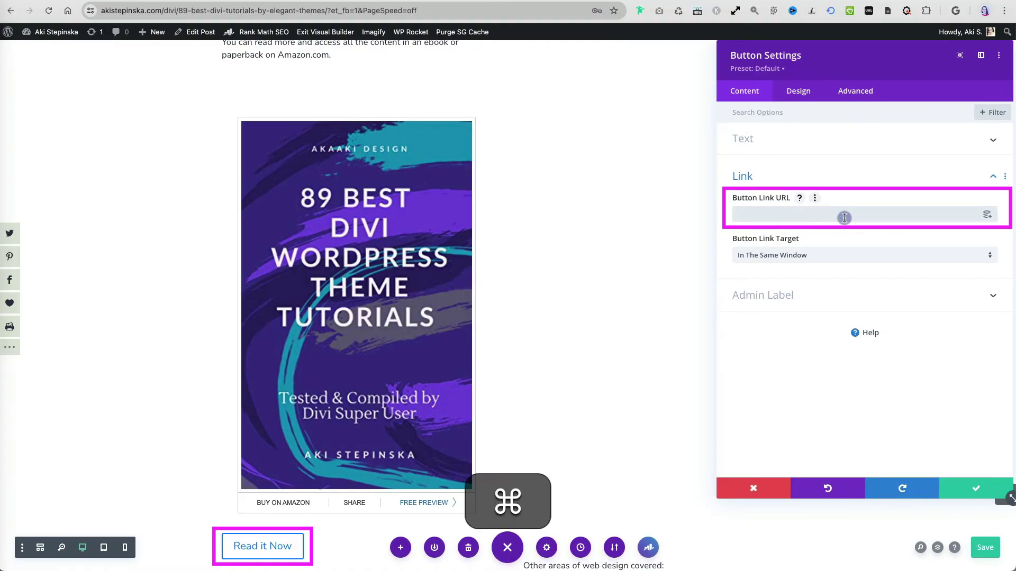
key("super+v")
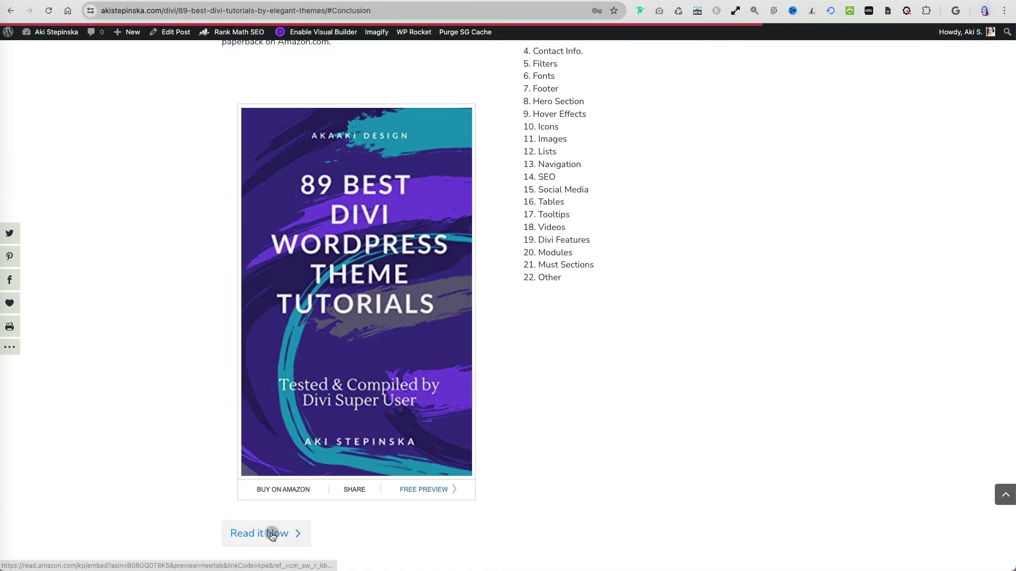
Step: Test the Read it Now button and page through the preview to the end of the sample
left_click(272, 533)
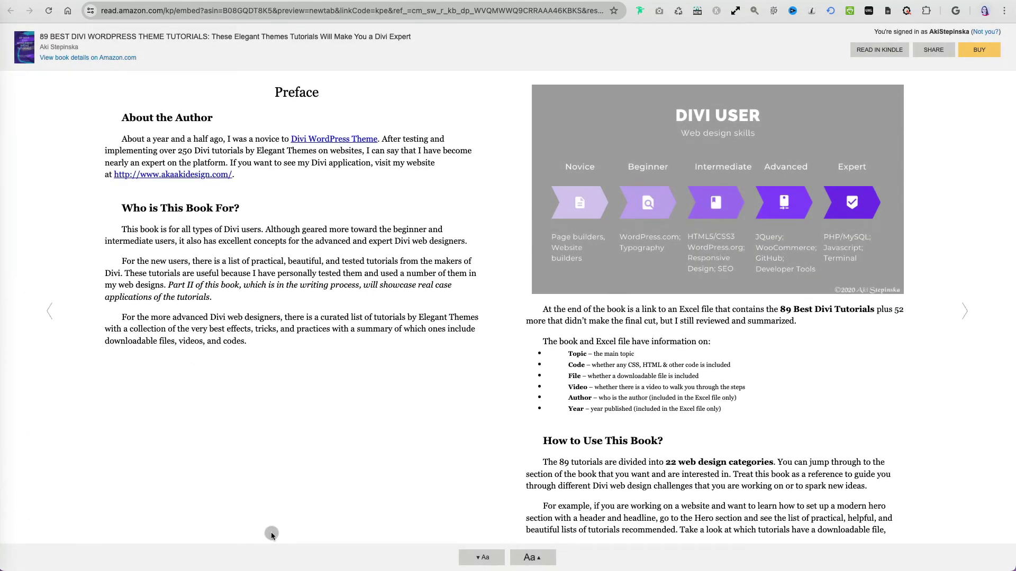
left_click(965, 312)
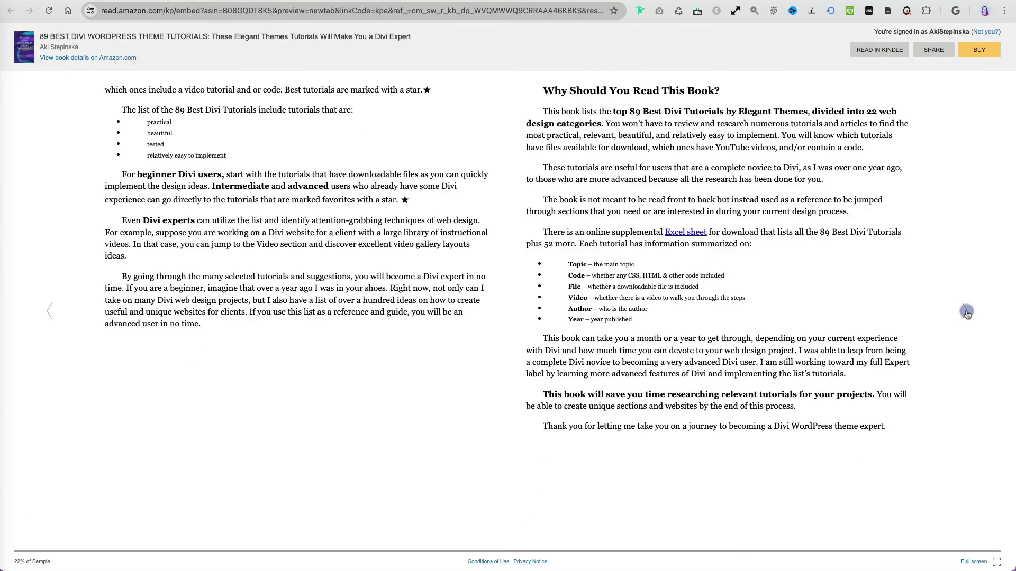
left_click(964, 312)
left_click(964, 311)
left_click(965, 313)
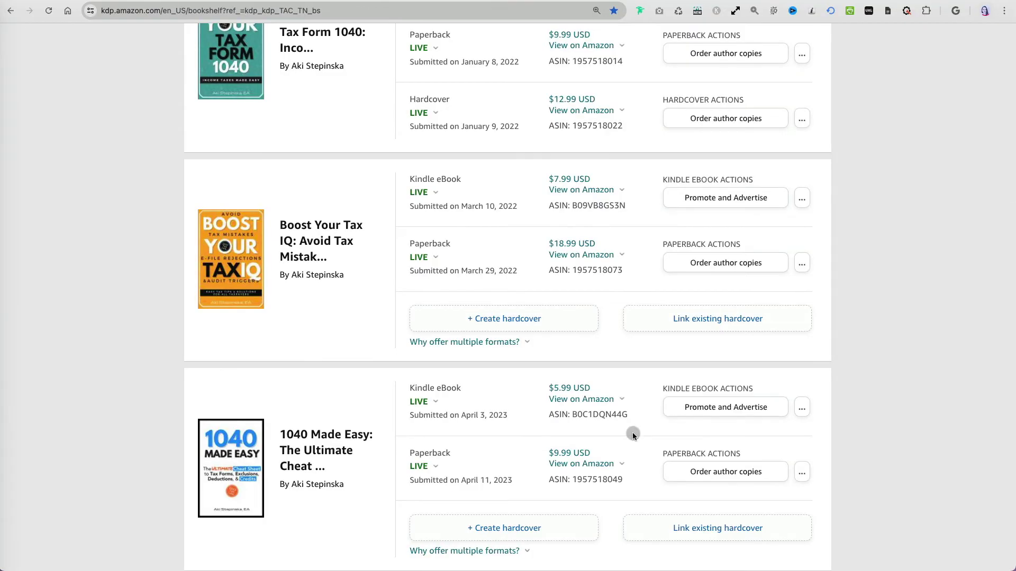
Step: Open the 1040 Made Easy US Amazon page and copy its share link
left_click(621, 399)
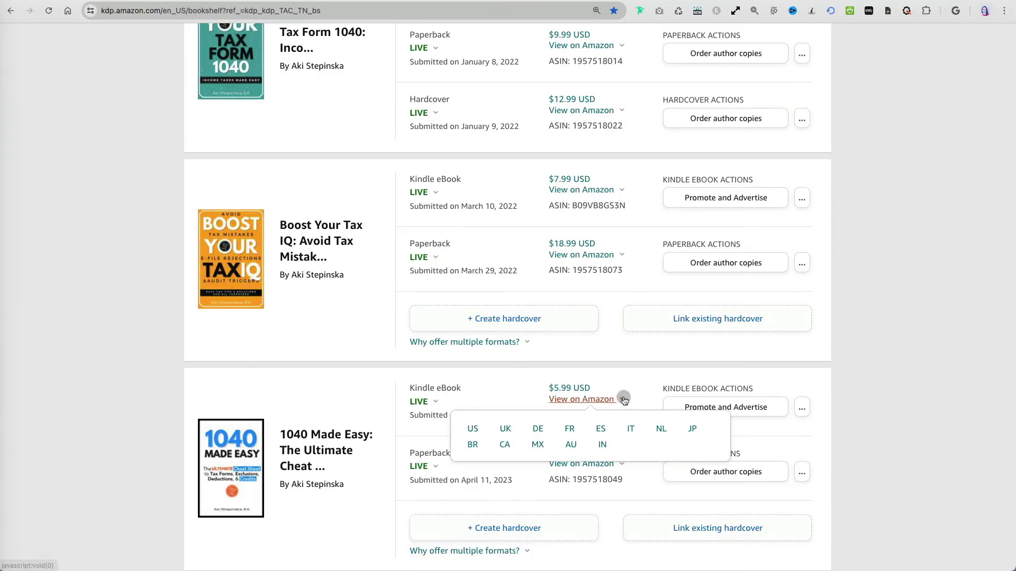
left_click(483, 426)
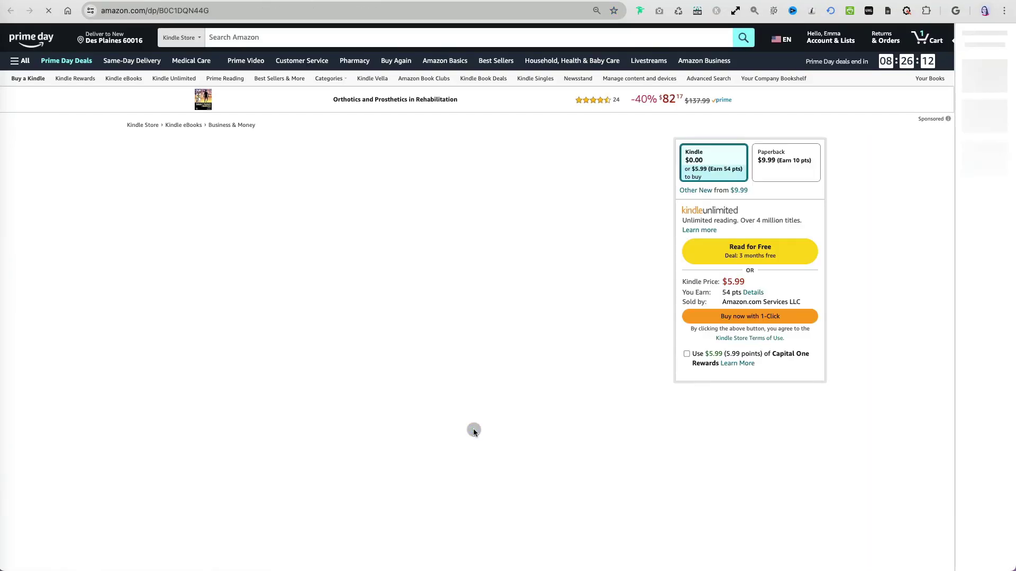
left_click(657, 177)
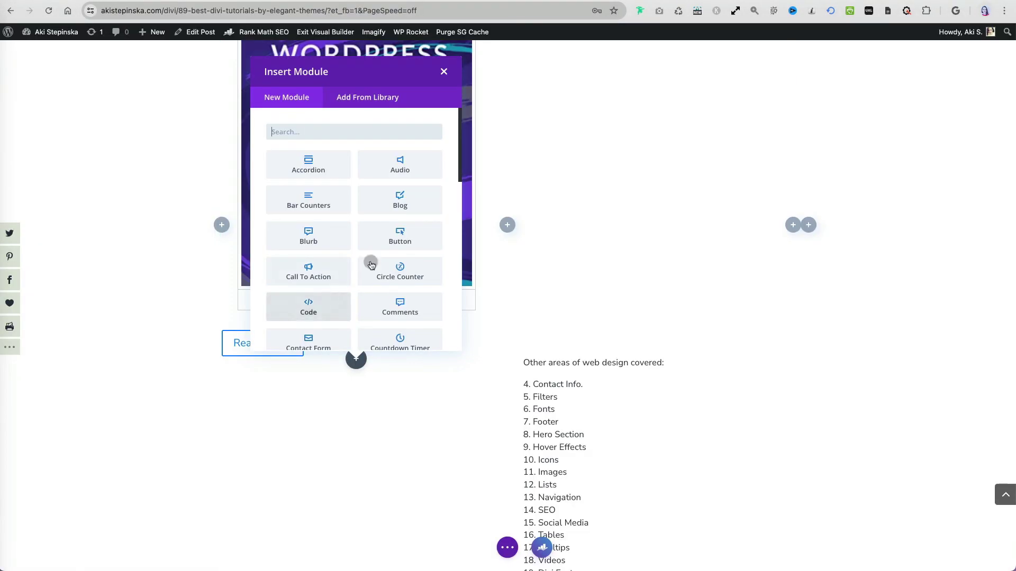
Step: Add a '1040 Tax Book' button below Read it Now linking to the Amazon share link
left_click(370, 263)
type("1040 Tax Book")
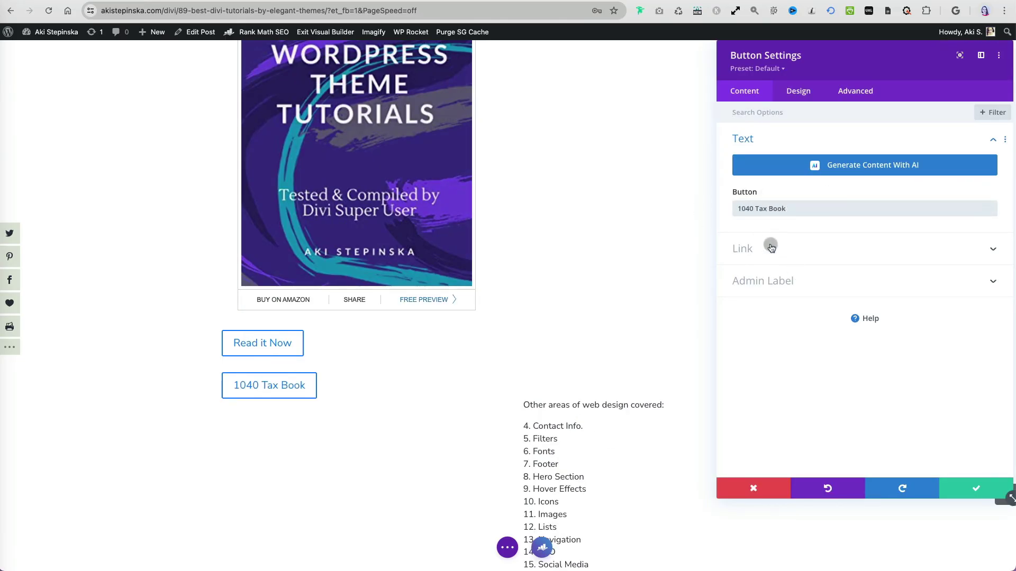
left_click(769, 248)
key("super+v")
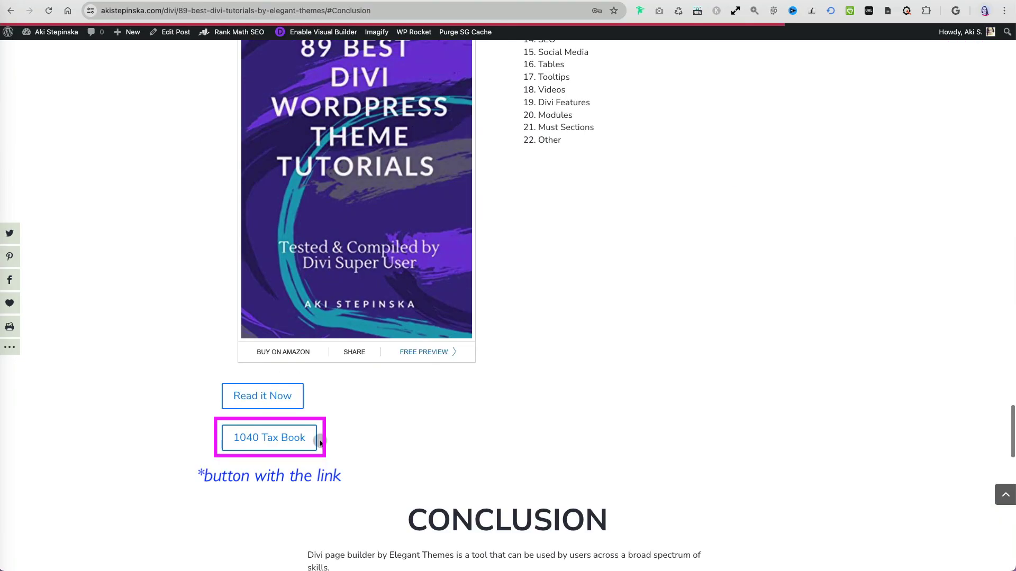
Step: Follow the 1040 Tax Book button to load the 1040 Made Easy Kindle Store page
left_click(273, 438)
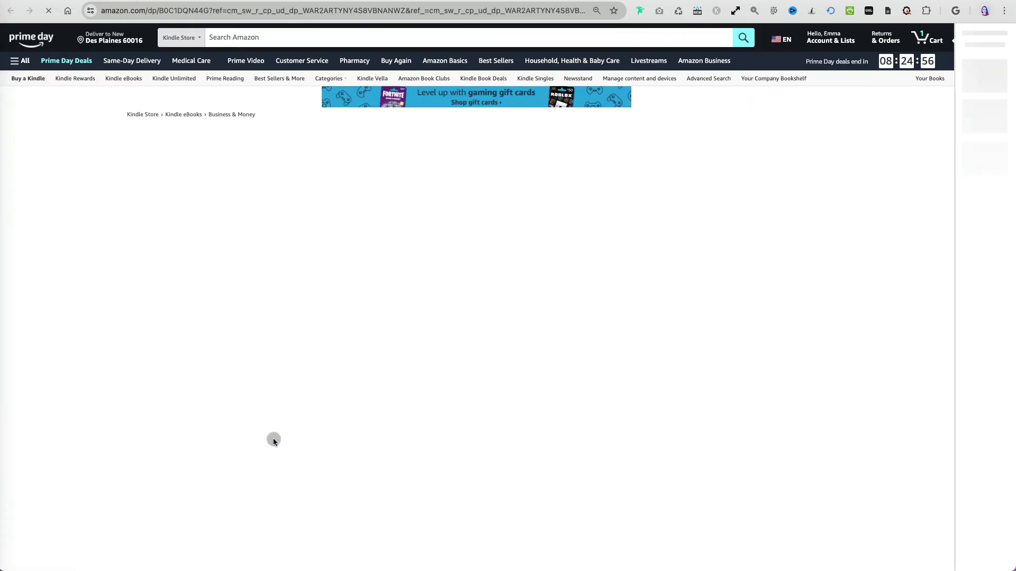